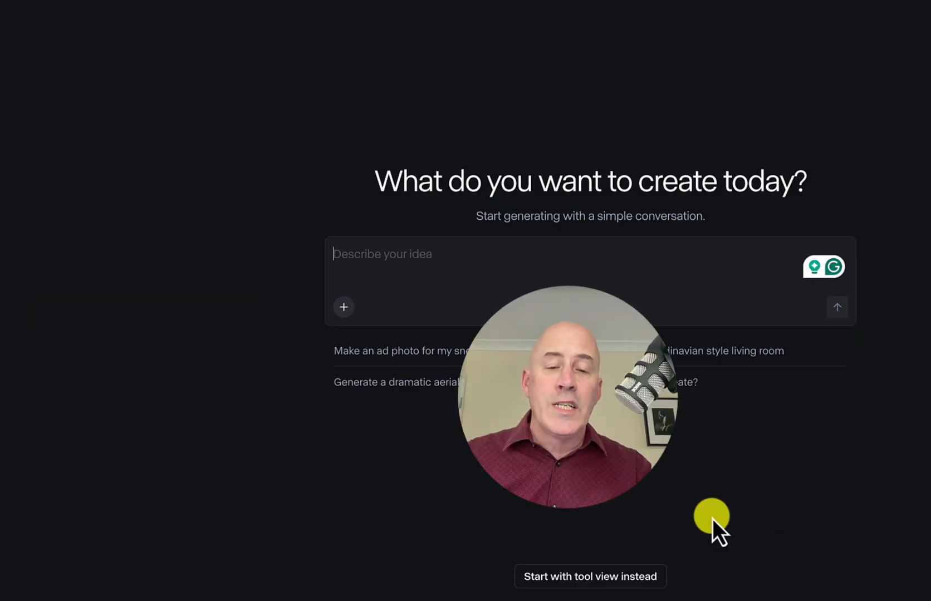
Step: Look at the Video mode in the tool view, return to Chat Mode and view the list of past sessions
left_click(623, 578)
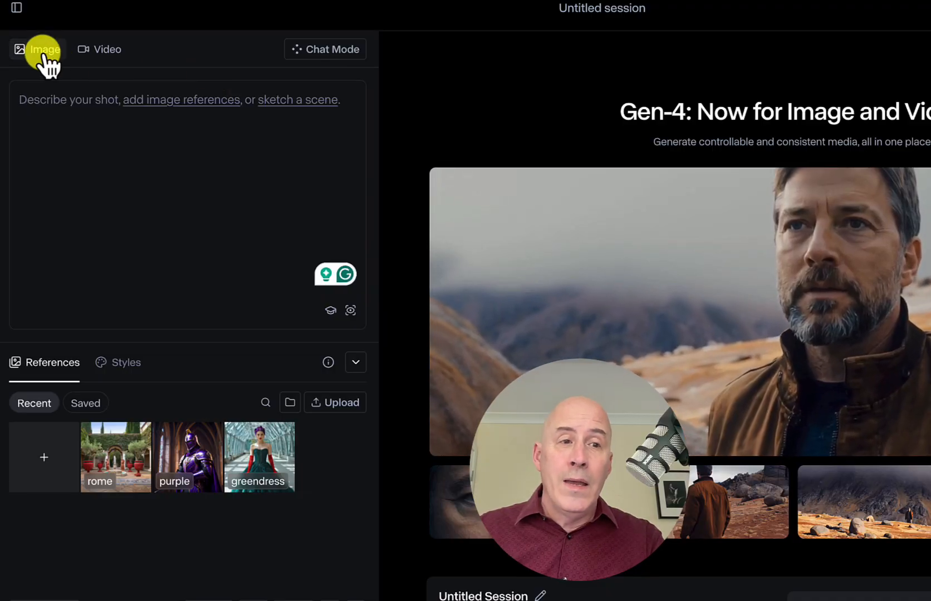
left_click(103, 53)
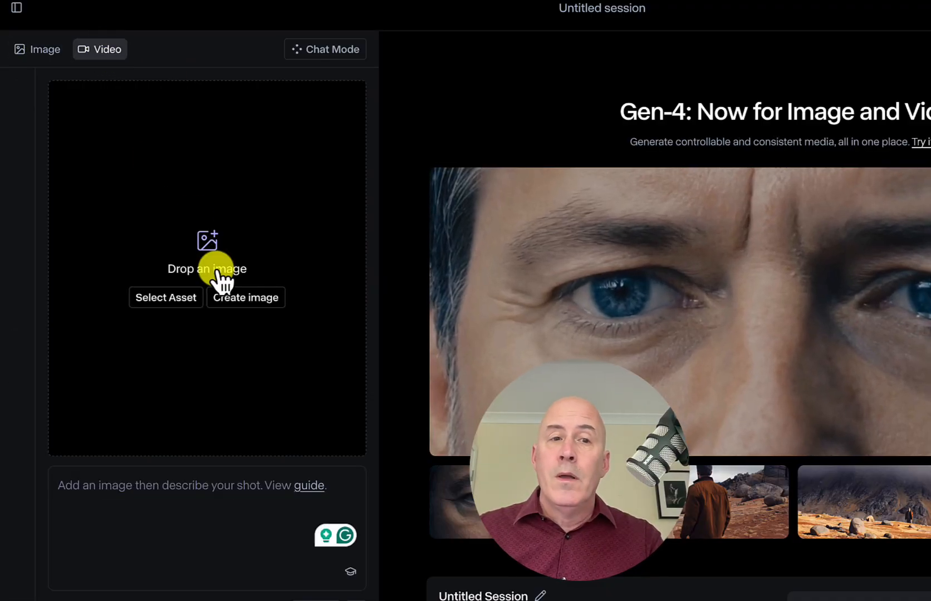
left_click(325, 51)
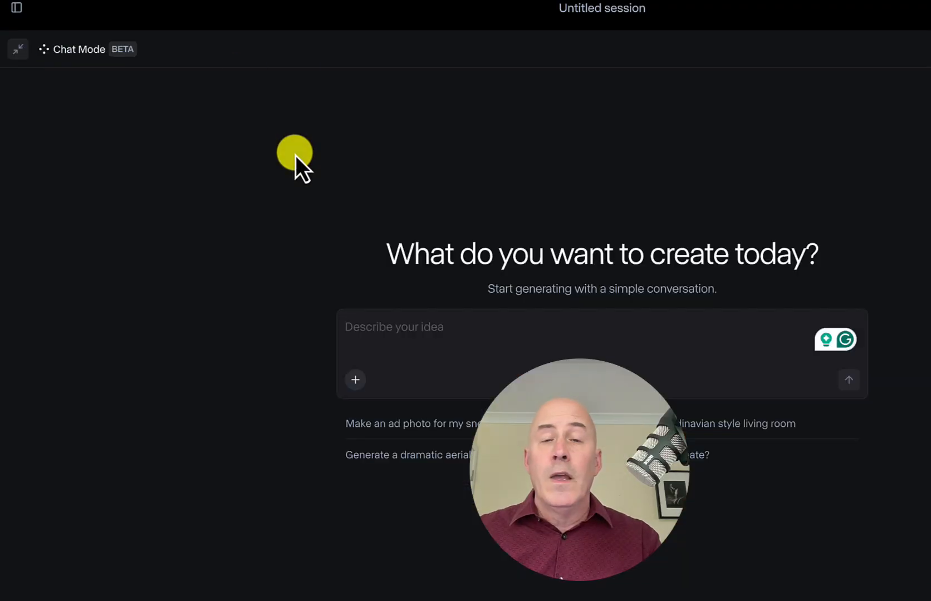
left_click(23, 10)
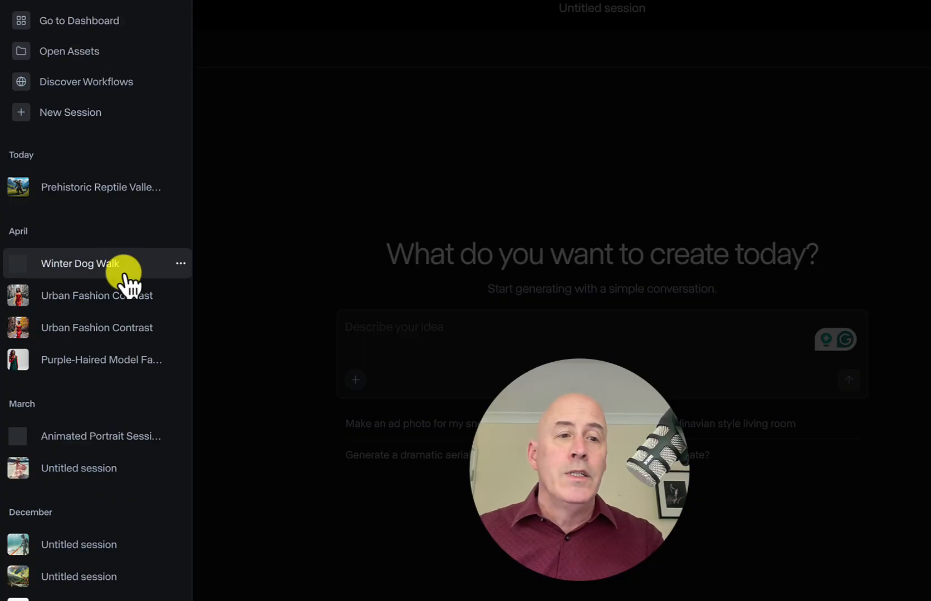
left_click(316, 345)
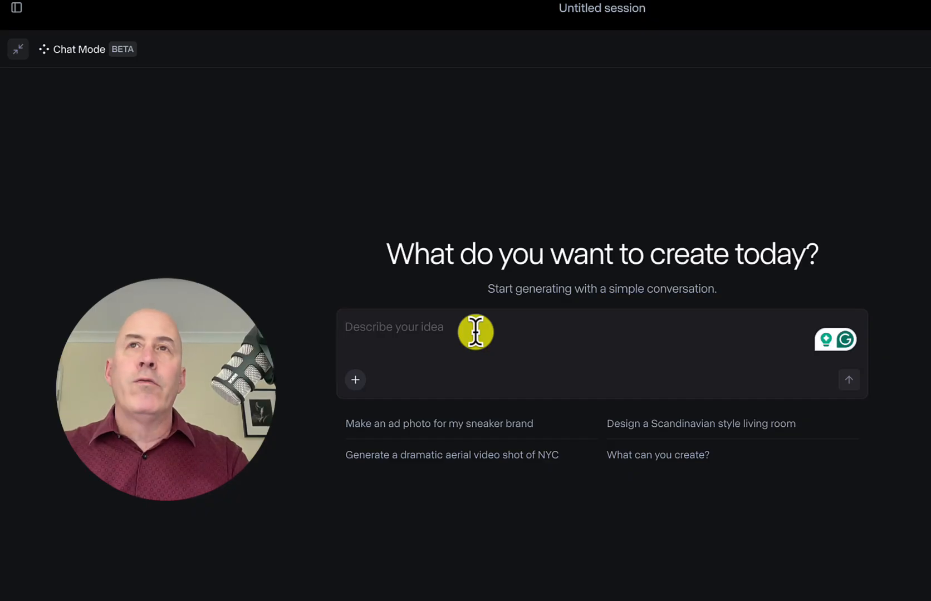
Step: Generate an image in the chat with the prompt "image of a spaceman running through a daisy field"
type("spaceman walking through a daisy field")
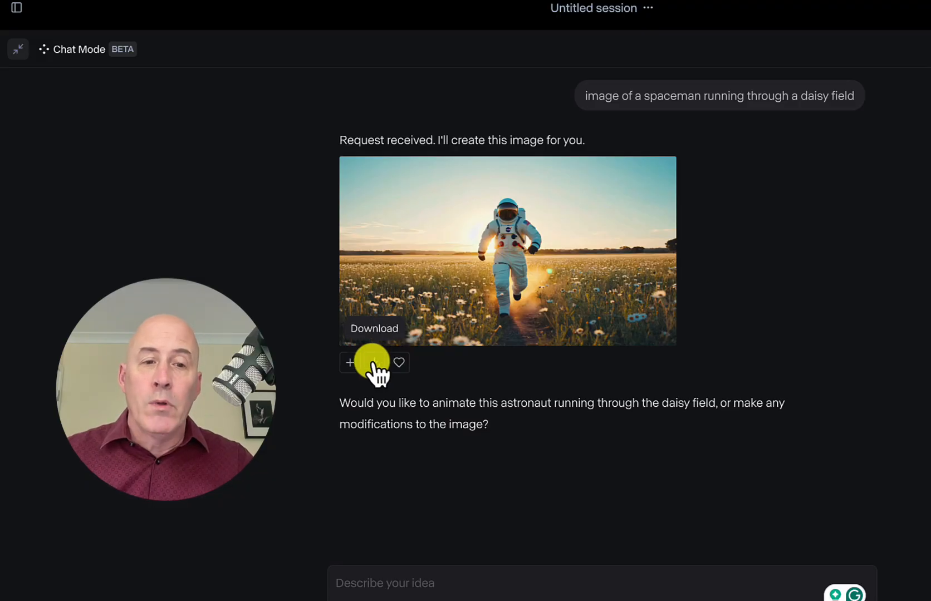
Step: Attach the generated spaceman image to the chat and submit the prompt "spaceman is running from a large frog"
left_click(349, 363)
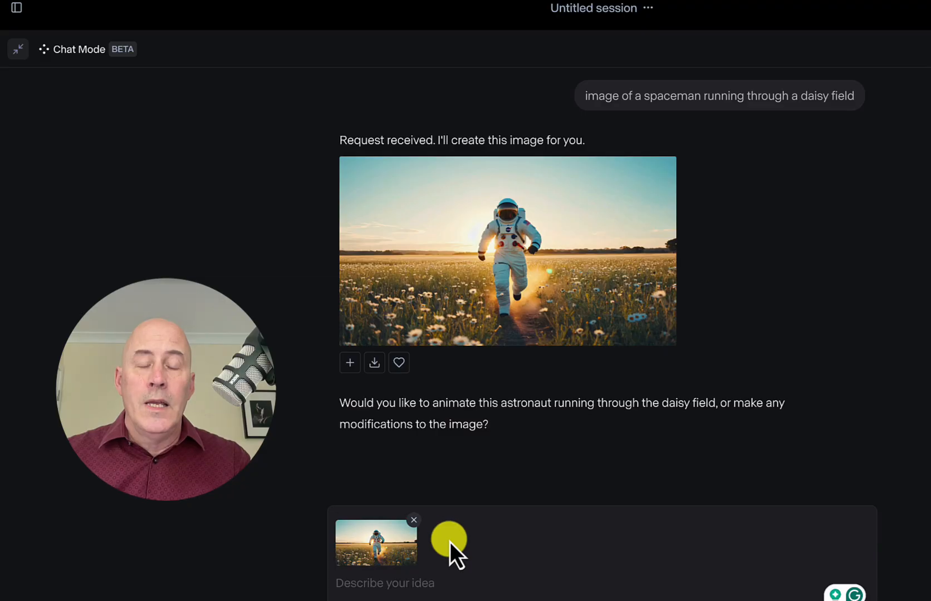
left_click(445, 583)
type("spaceman is running from")
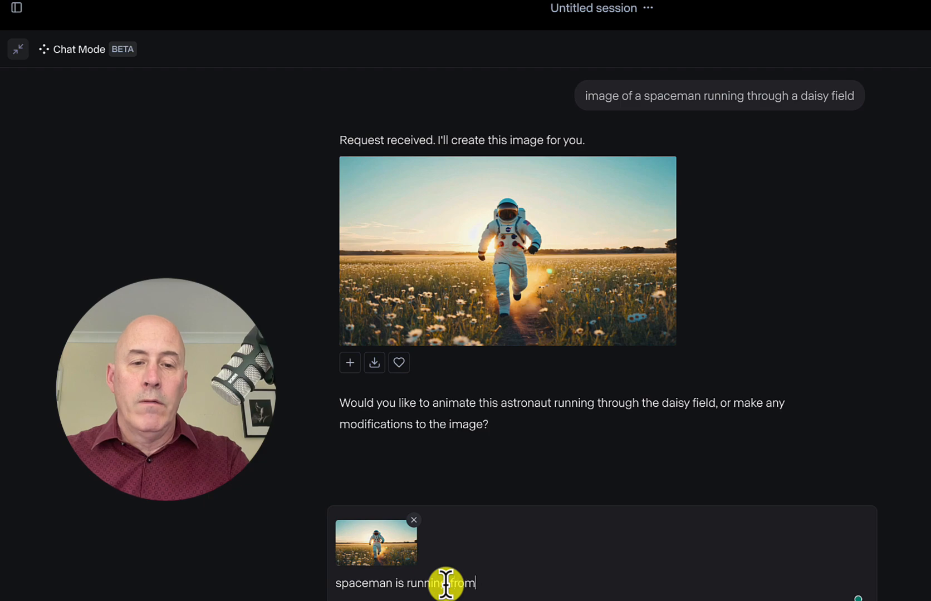
type("arge frog")
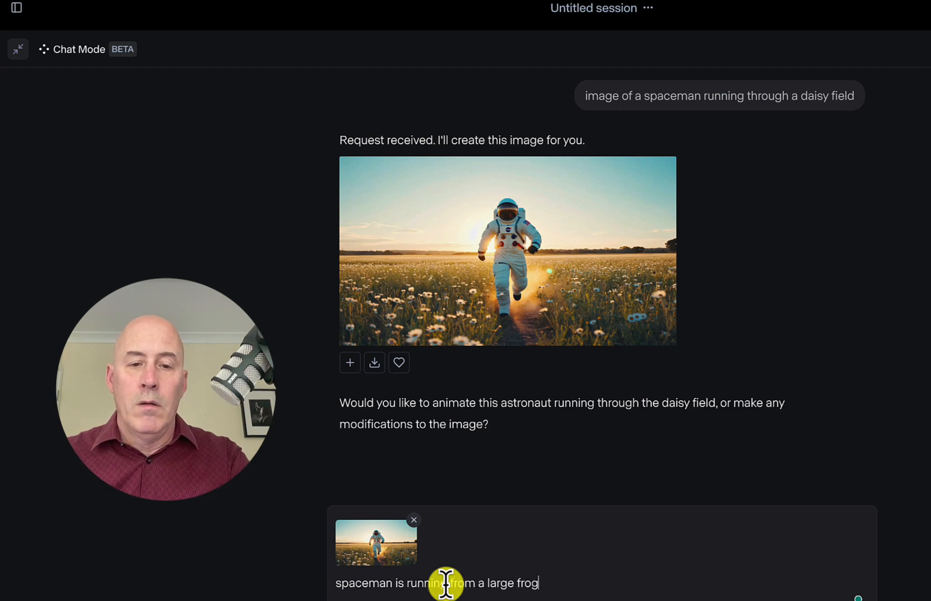
key("Return")
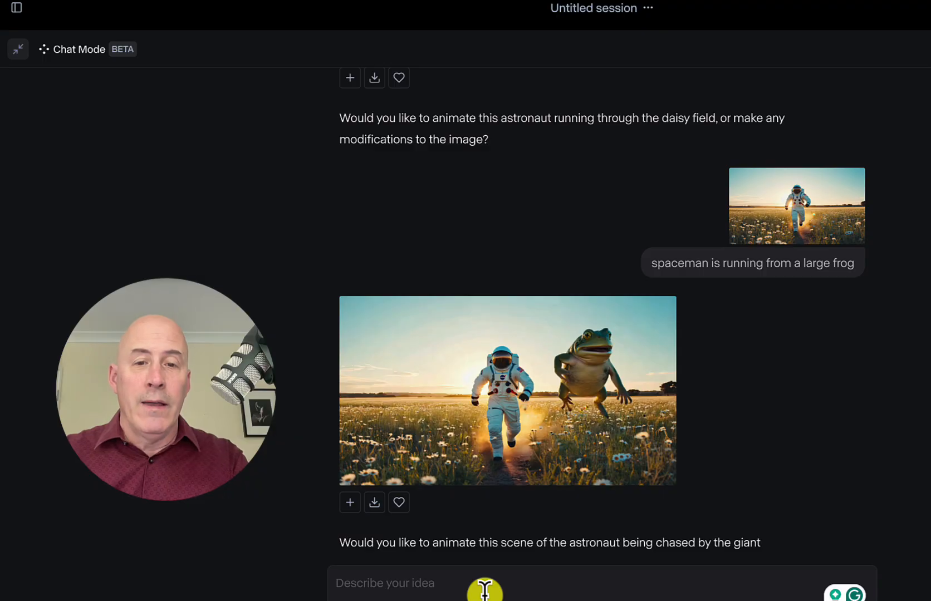
Step: Animate the spaceman and frog scene with the prompt "bring it to life"
type("fr")
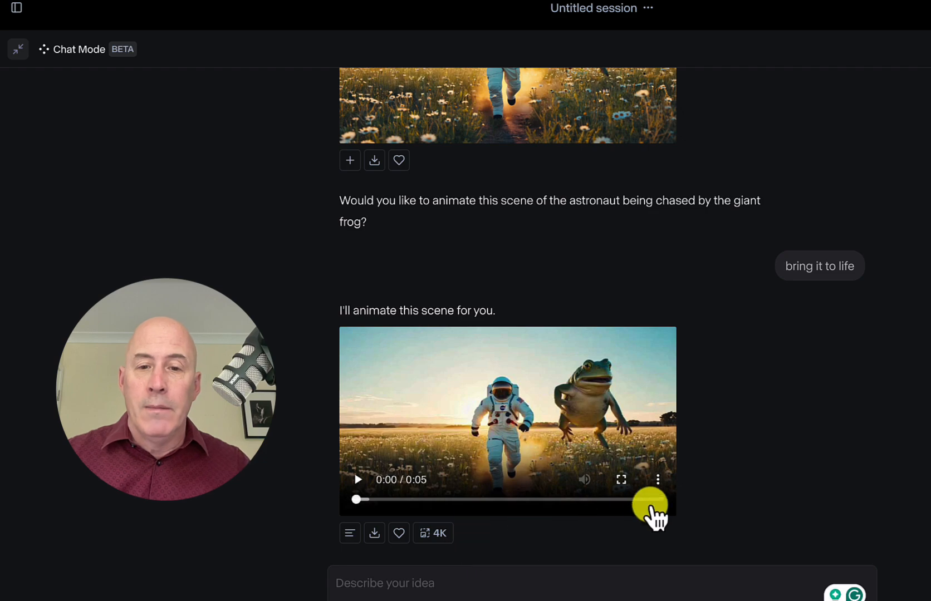
Step: View the playback speed options of the spaceman and frog video and keep the speed at Normal
left_click(659, 481)
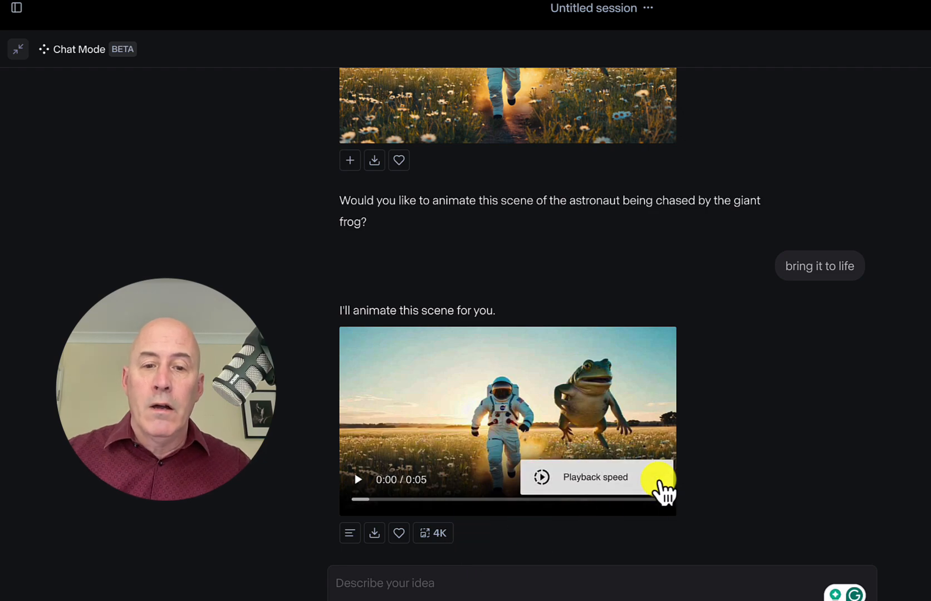
left_click(541, 478)
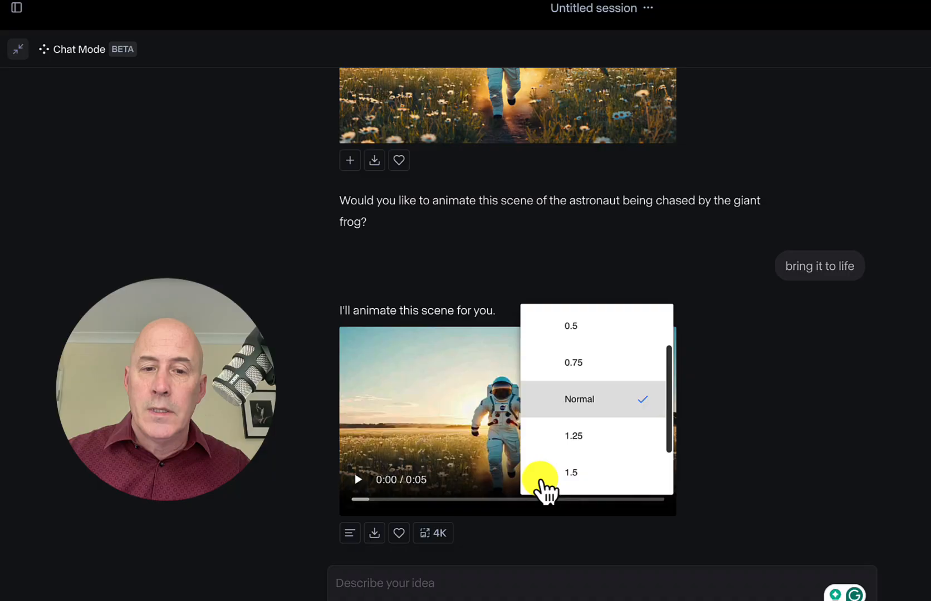
left_click(585, 404)
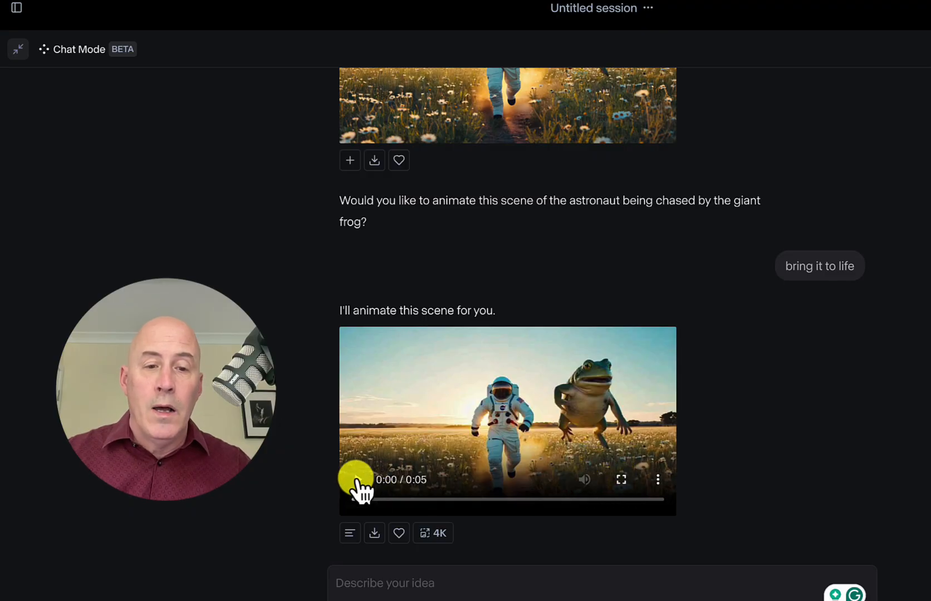
Step: Examine the prompt, model, seed and dimensions in the spaceman and frog video's details, then return to the chat
left_click(349, 534)
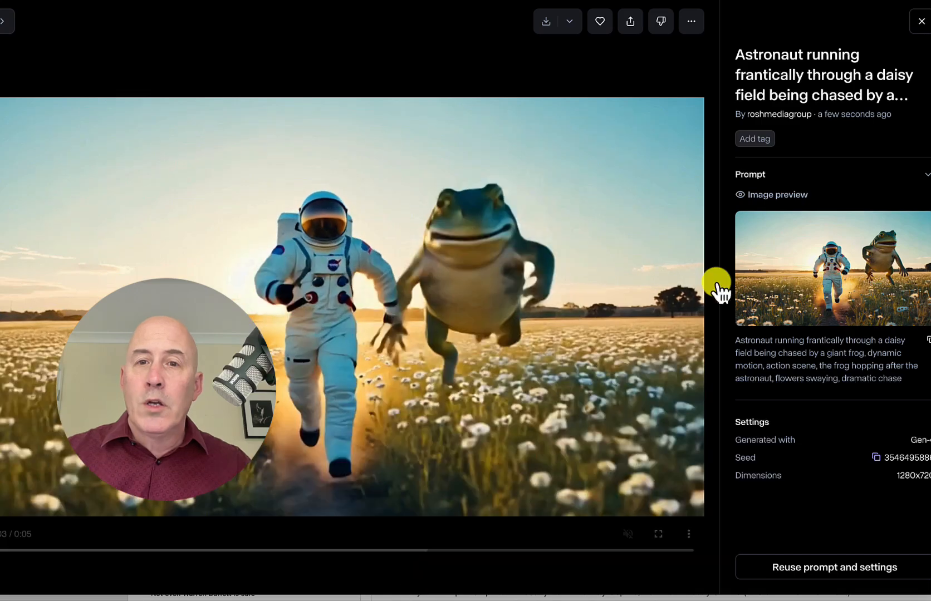
left_click(921, 22)
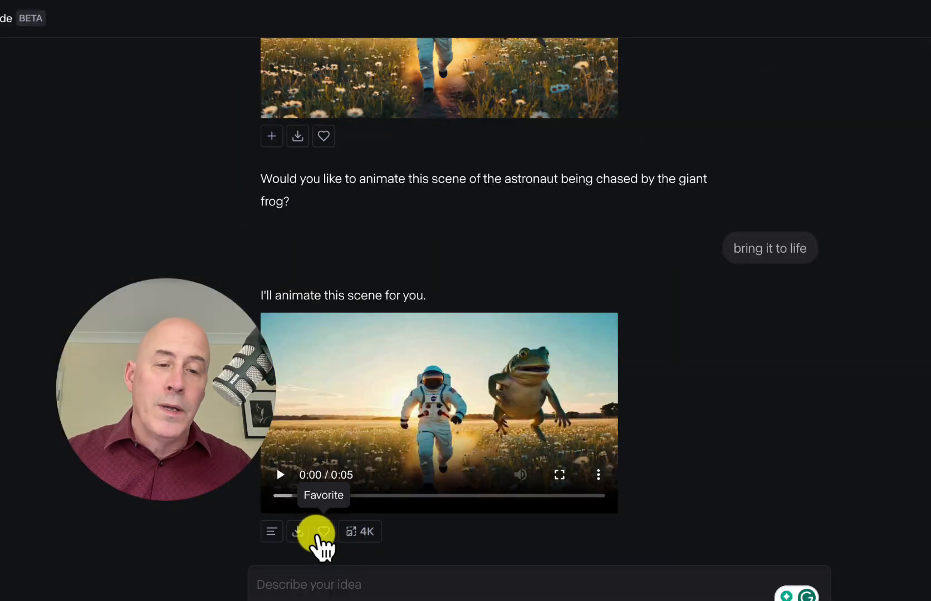
left_click(273, 532)
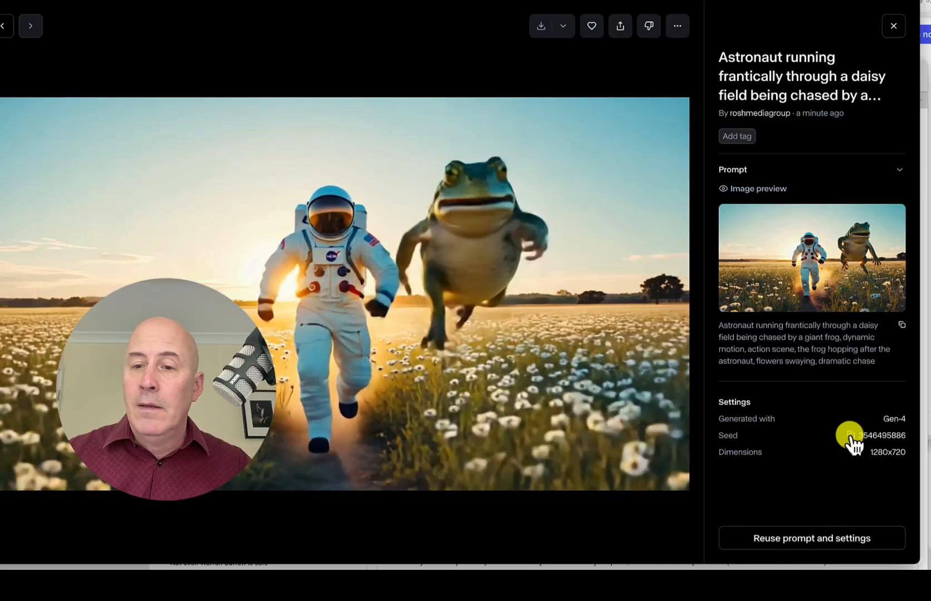
left_click_drag(881, 419, 904, 419)
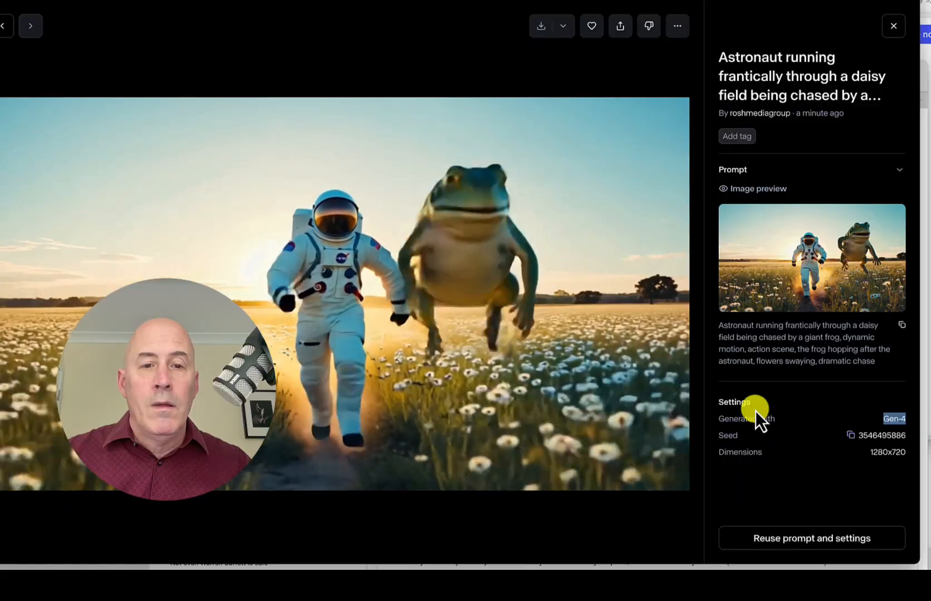
left_click(893, 25)
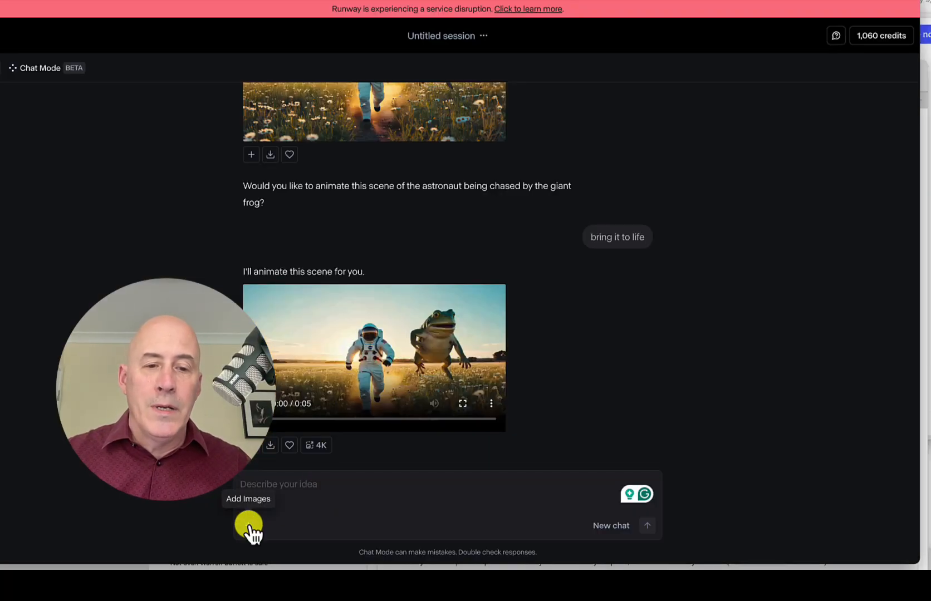
Step: Paste the mountain flower field image into the chat and enter the prompt "a model with a green dress happy in the flower field"
left_click(380, 491)
key("ctrl+v")
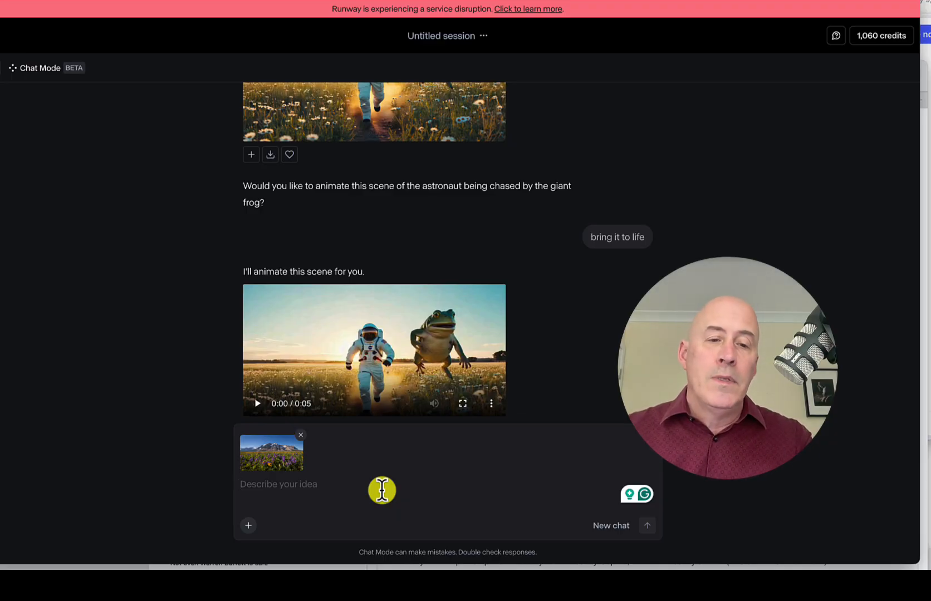
type("a mode")
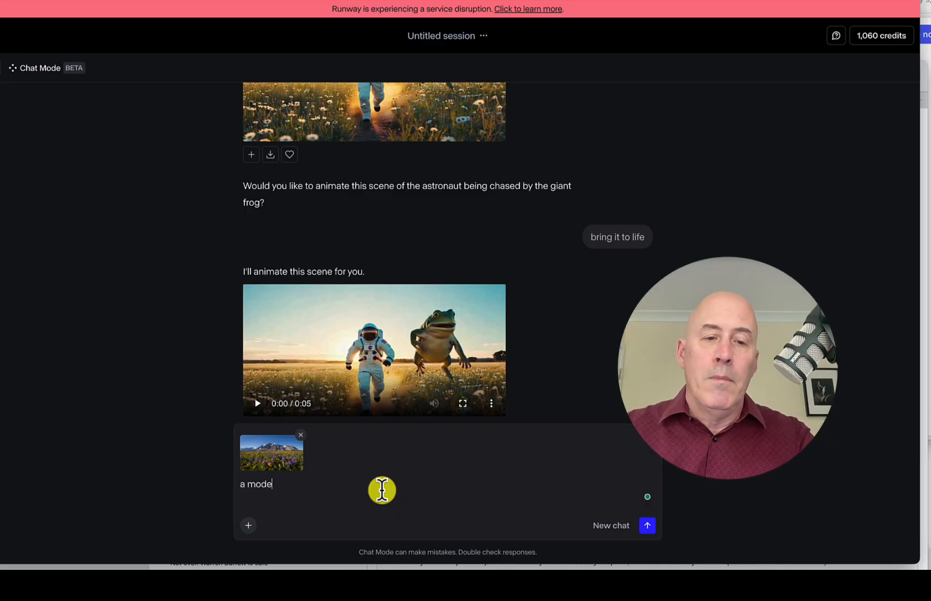
type("l with a green dress")
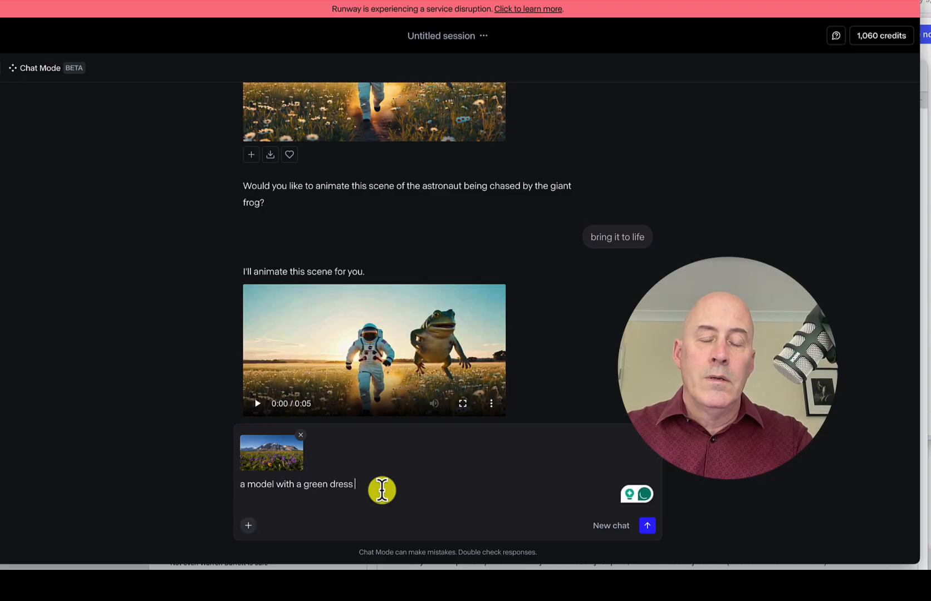
type("happy in the flower field")
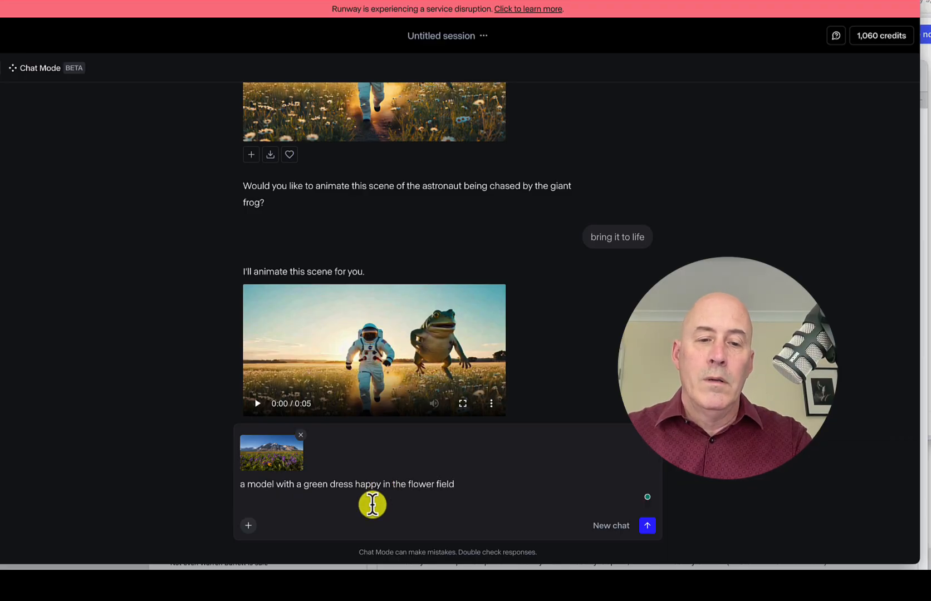
Step: Insert "yellow gloves" after "green dress" in the prompt and submit it to generate the image
left_click(352, 482)
type("ve")
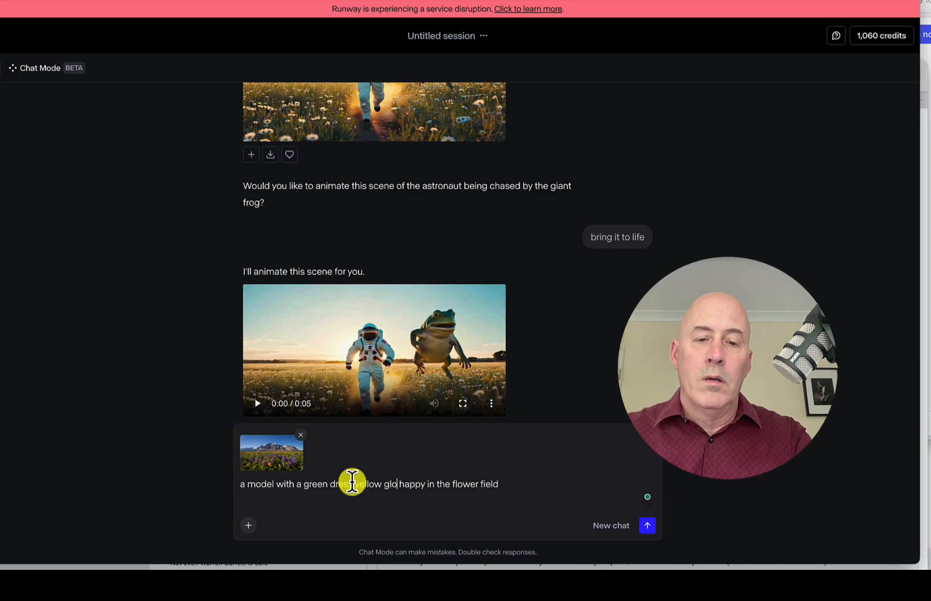
type("llow gloves")
left_click(537, 480)
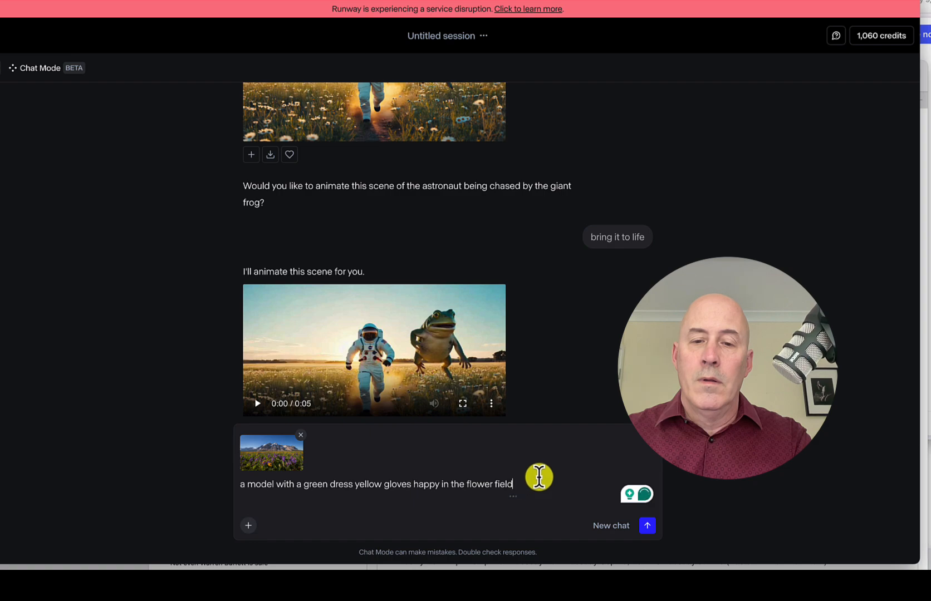
key("Return")
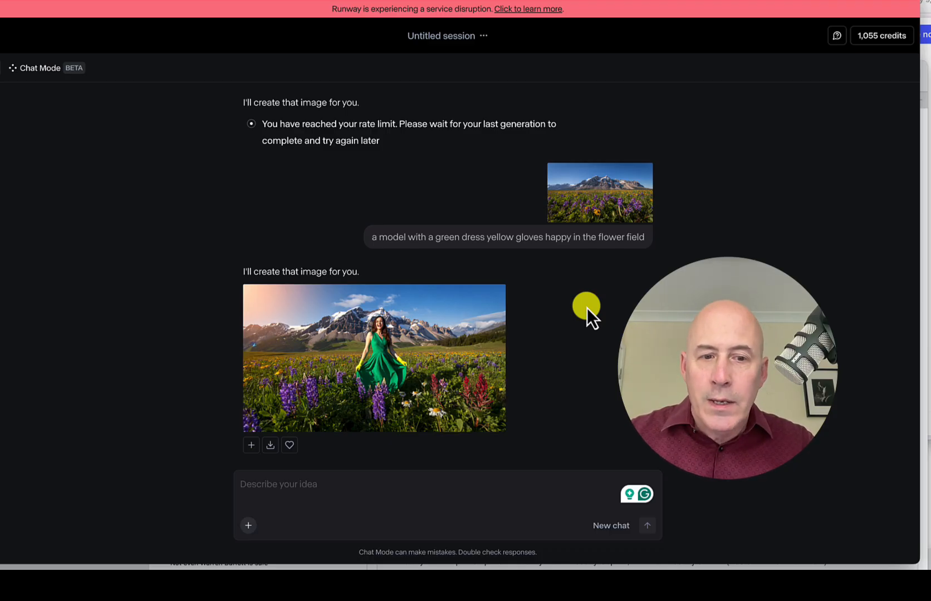
Step: Compare the enlarged flower field reference with the generated green dress model image, then return to the chat
mouse_move(597, 201)
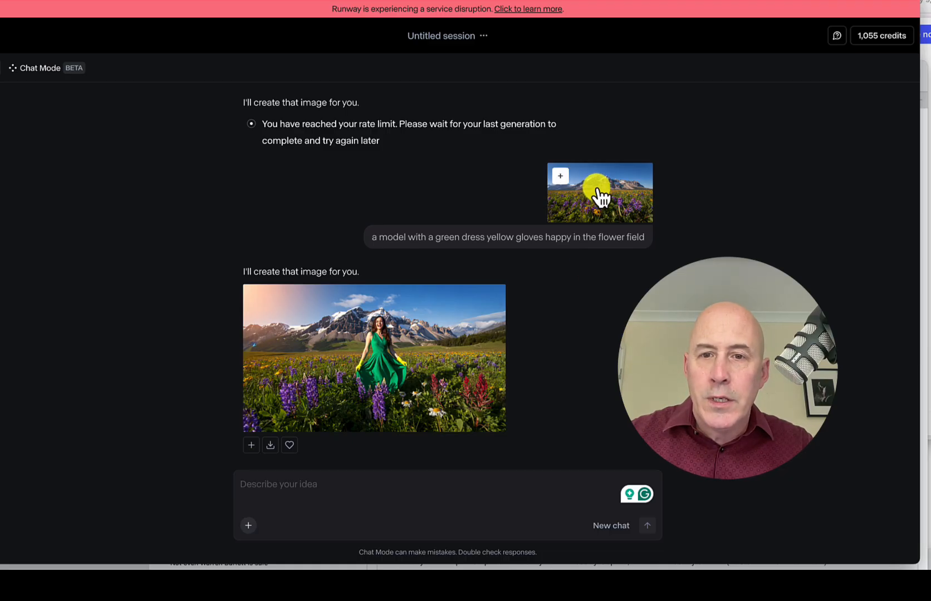
left_click(596, 195)
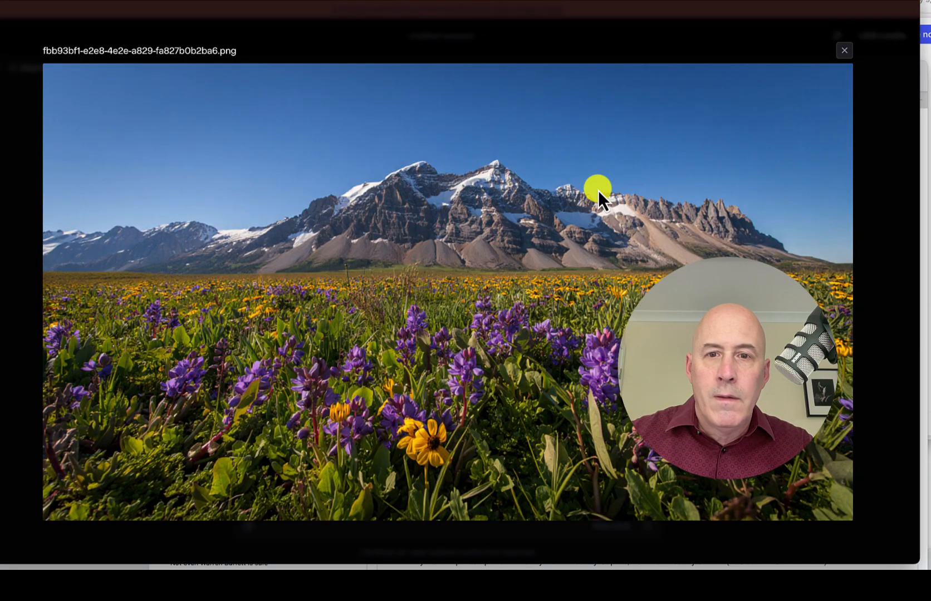
left_click(844, 51)
left_click(434, 372)
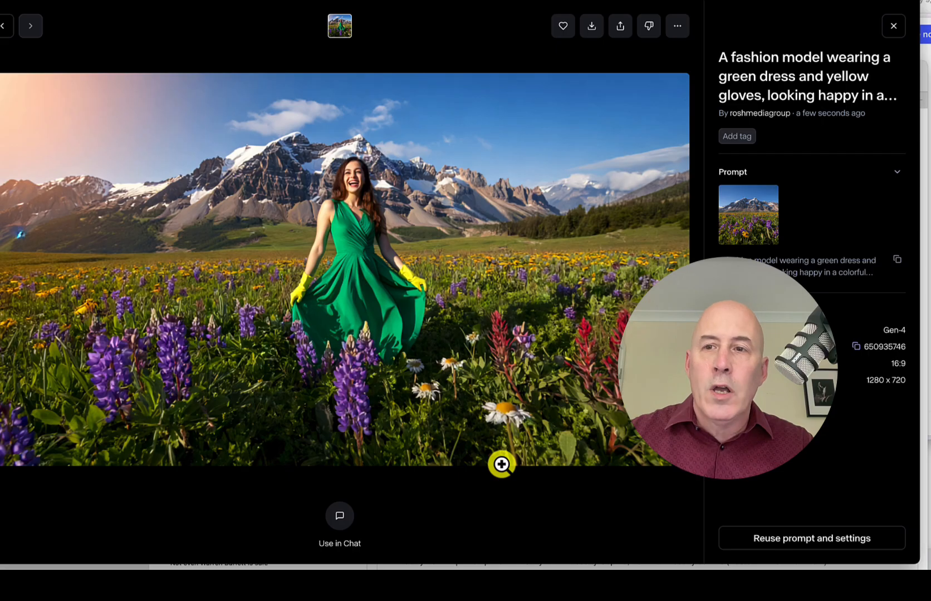
left_click(895, 25)
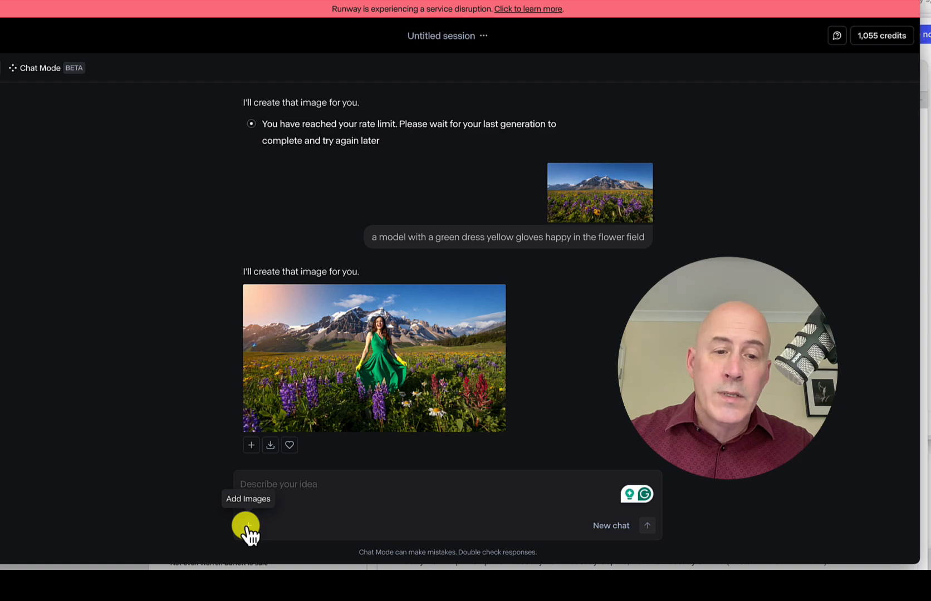
Step: Attach the generated green dress image and the husky photo, and submit the prompt "Husky walking next to the model in the flower field"
left_click(252, 446)
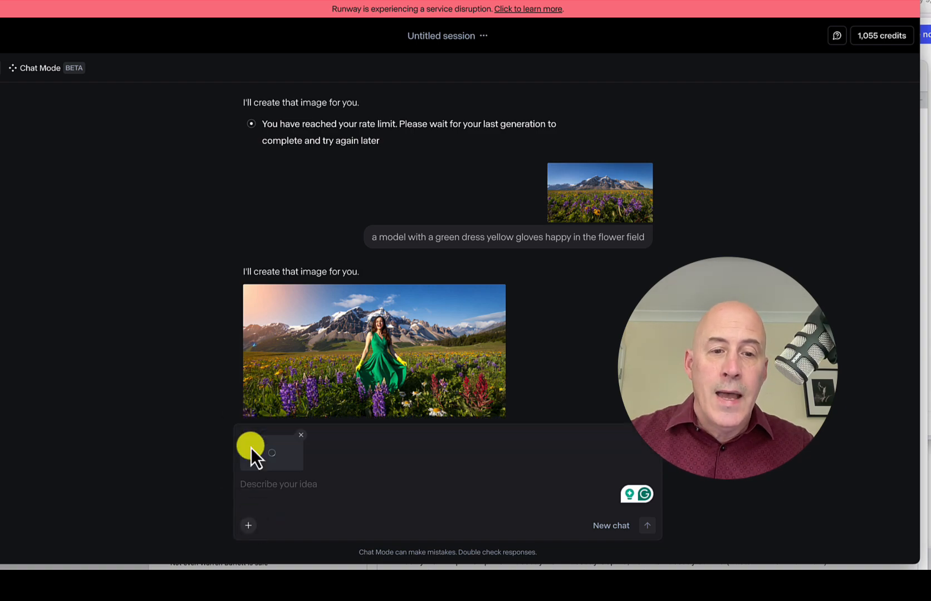
key("ctrl+v")
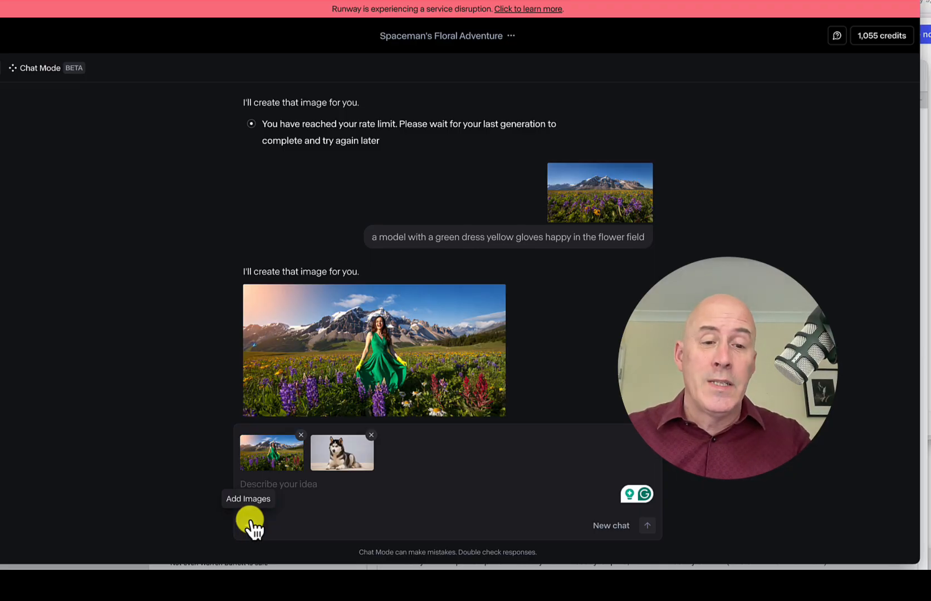
left_click(312, 484)
type("Husk")
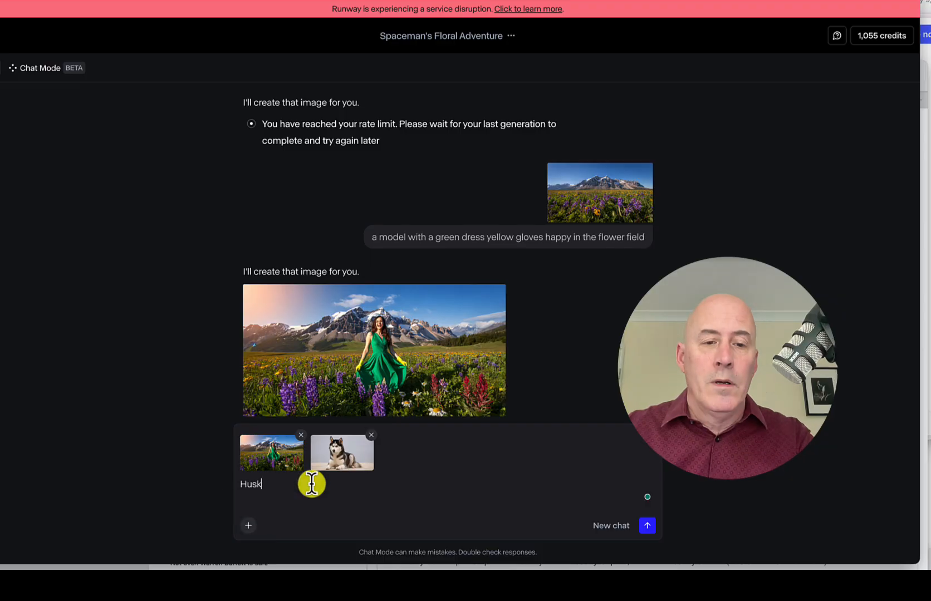
type("y walk")
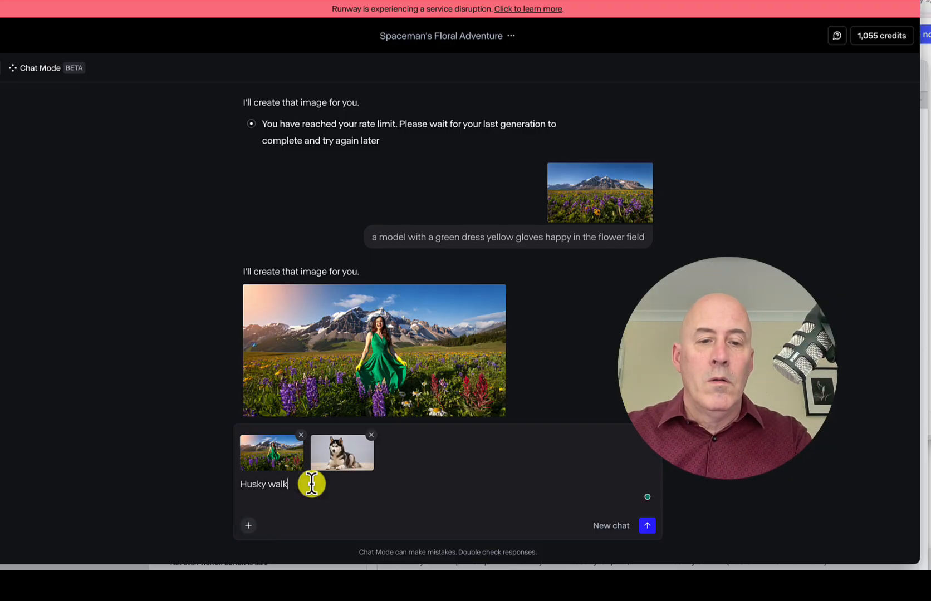
type("ing next to the")
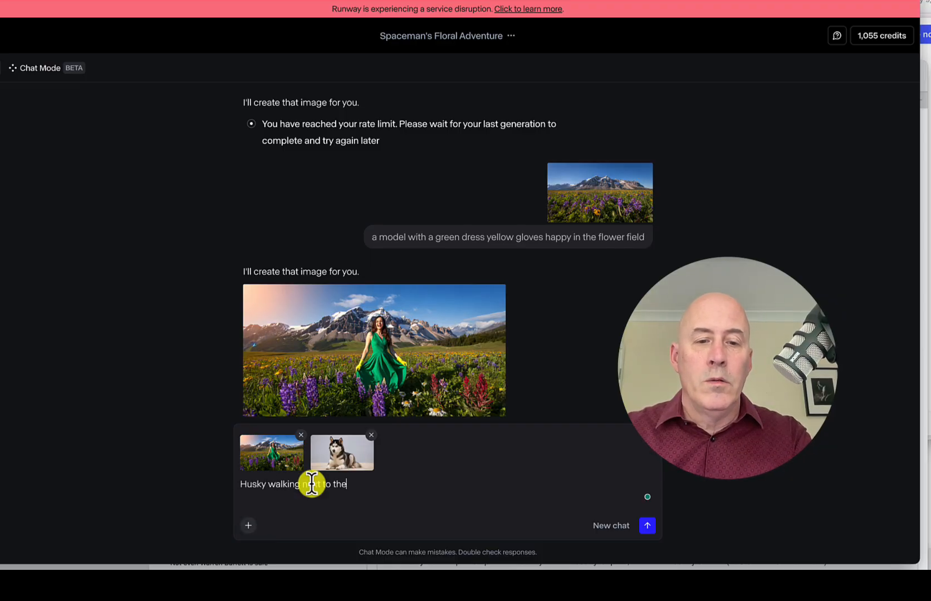
type(" model")
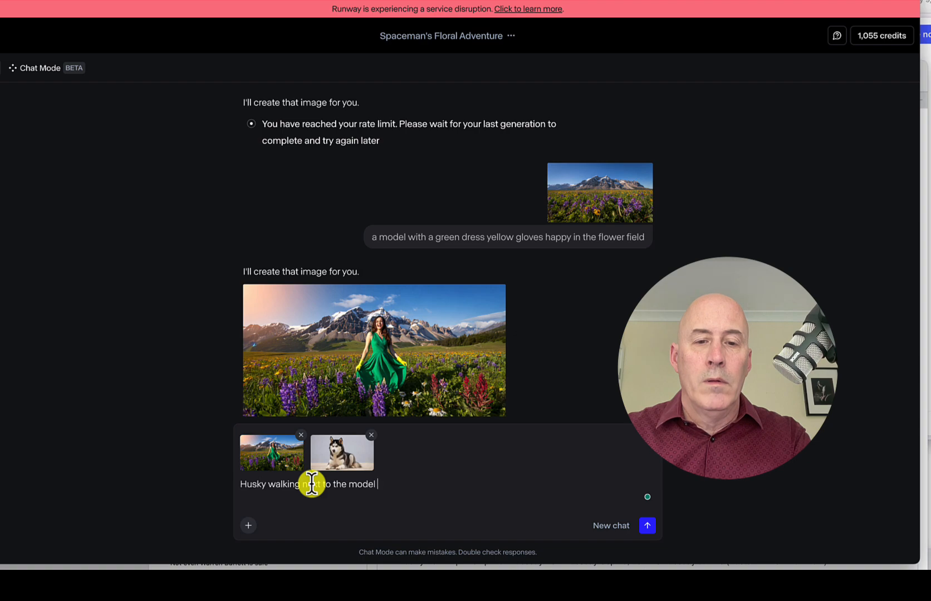
type(" in the flower")
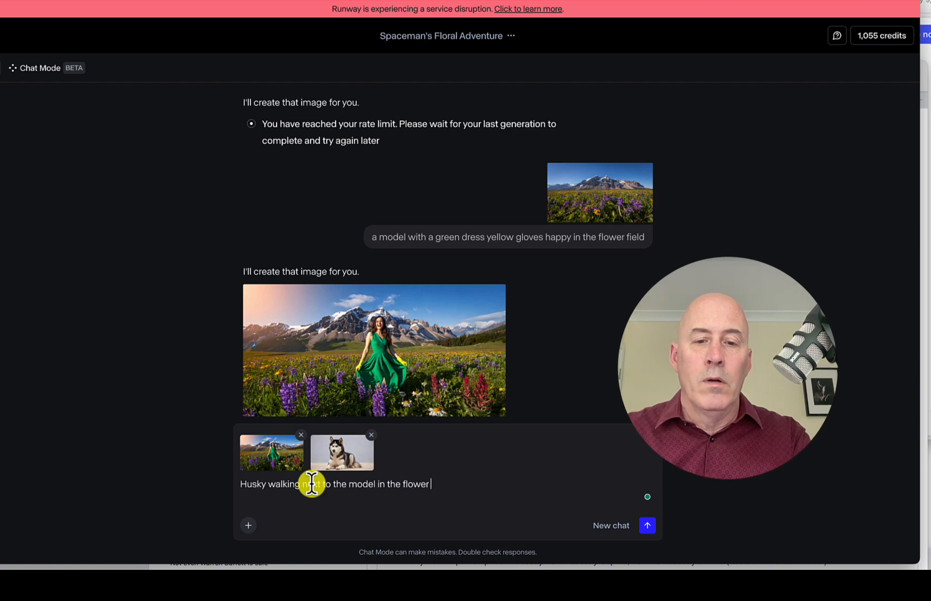
type(" field")
key("Return")
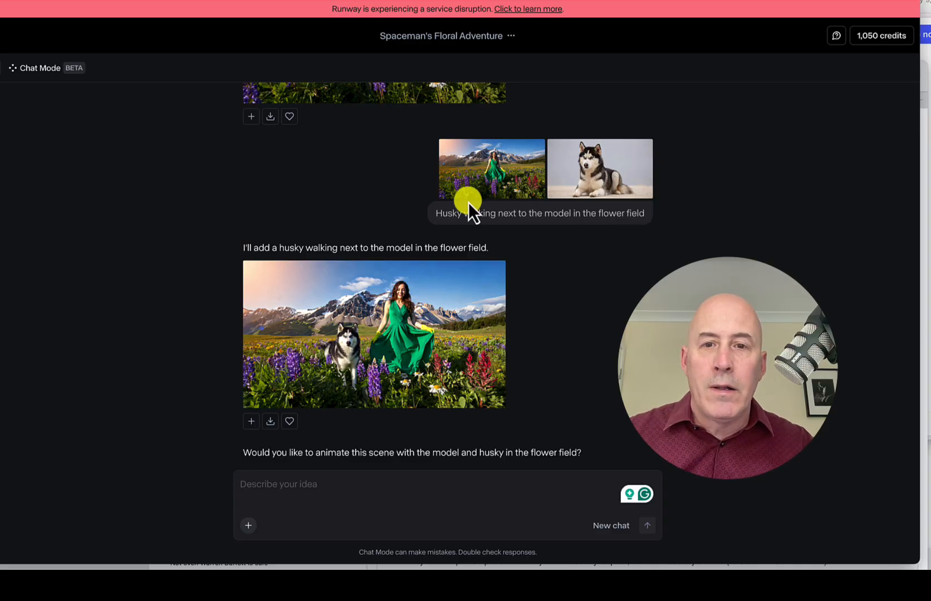
Step: Enlarge the green dress reference image and compare it with the newly generated image of the model and husky
left_click(482, 185)
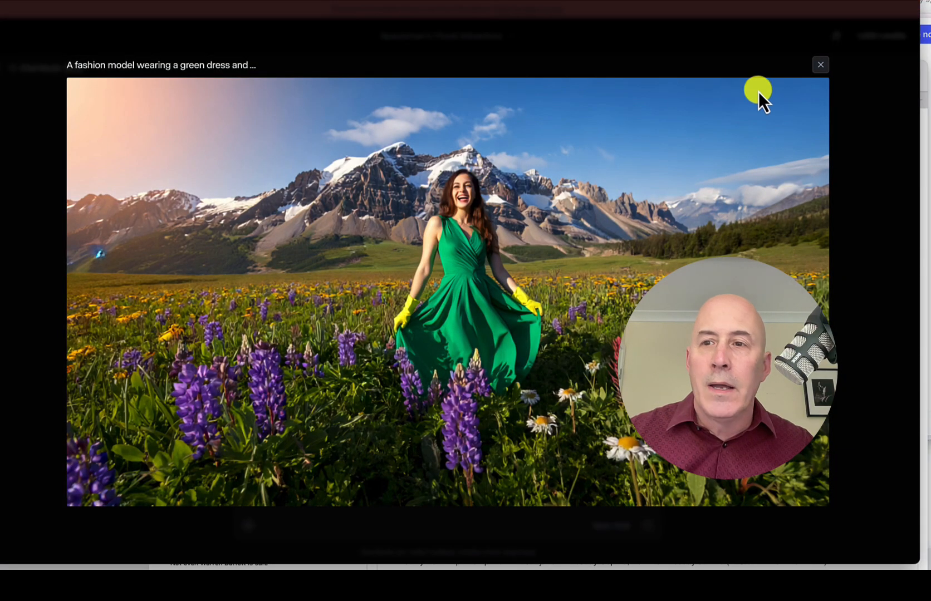
left_click(821, 66)
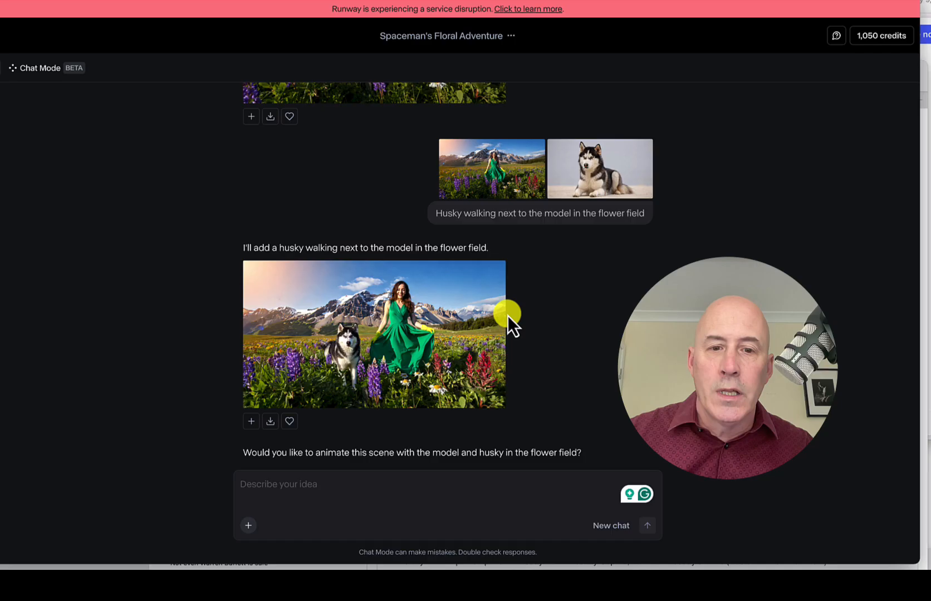
left_click(451, 309)
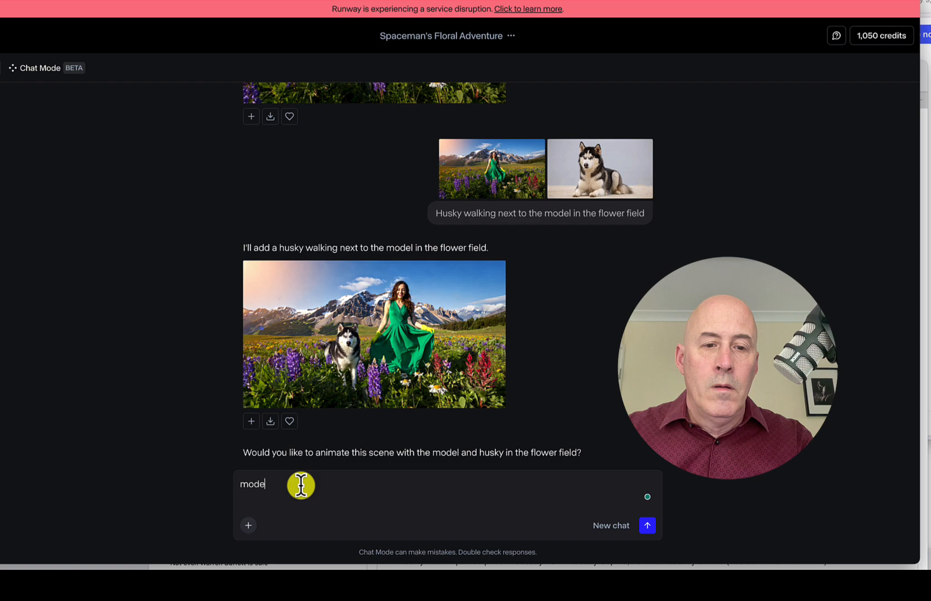
Step: Enter the prompt "model and husky walk toward the camera" and attach the generated image of the model and husky
type("an")
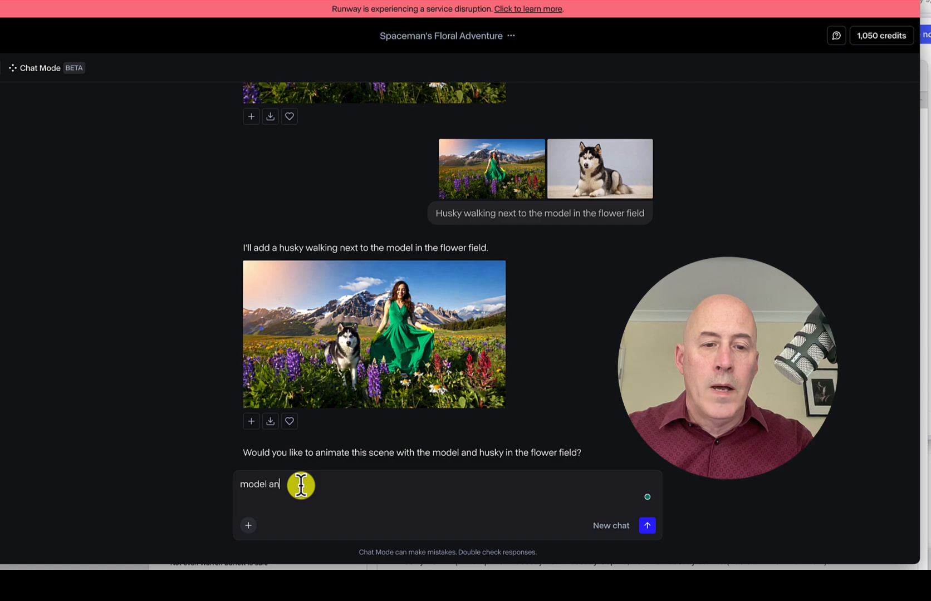
type("d husky walk toward the")
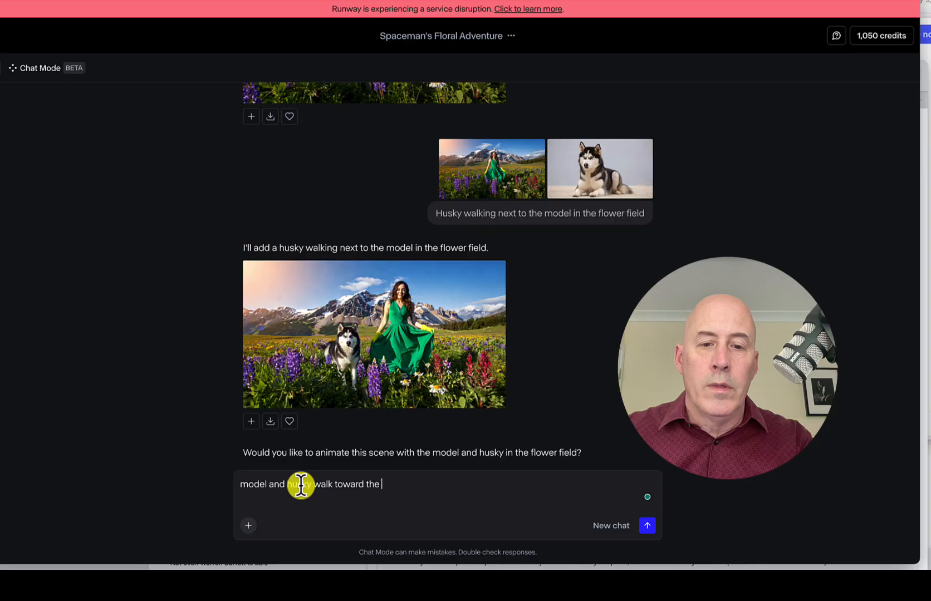
type(" camera")
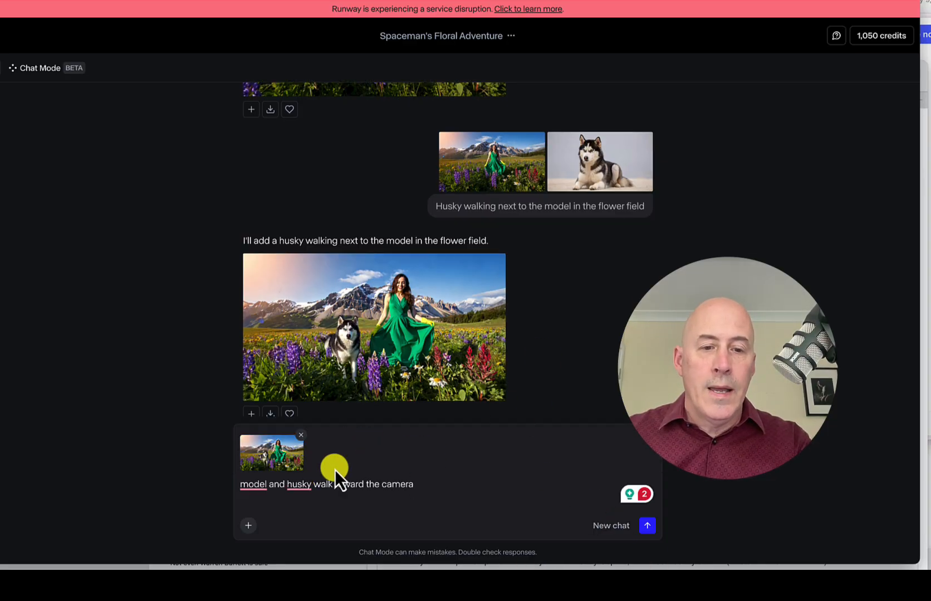
Step: Correct the prompt to "The model and the husky walk toward the camera", then submit it and watch the generated video full screen
left_click(247, 485)
left_click(258, 428)
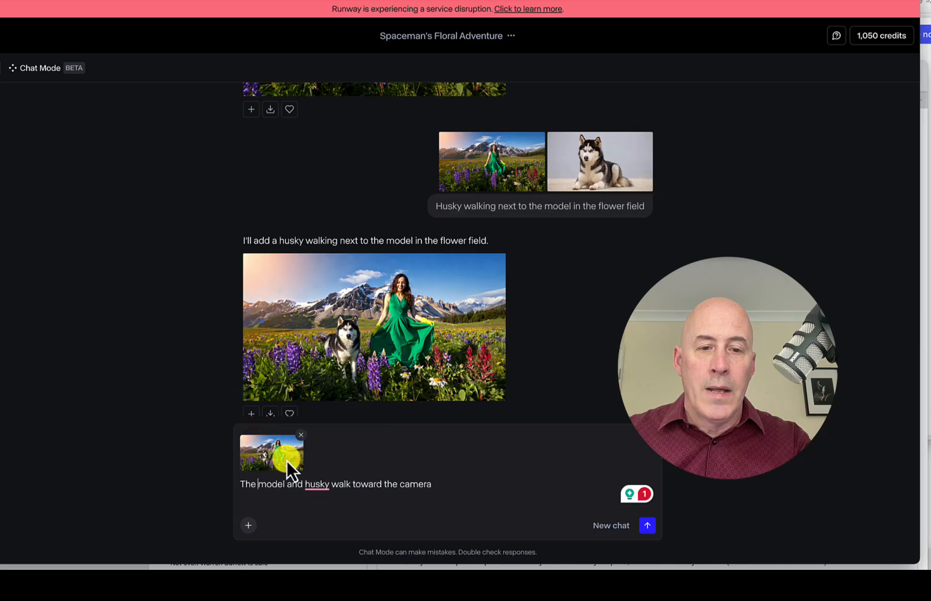
left_click(316, 485)
left_click(332, 422)
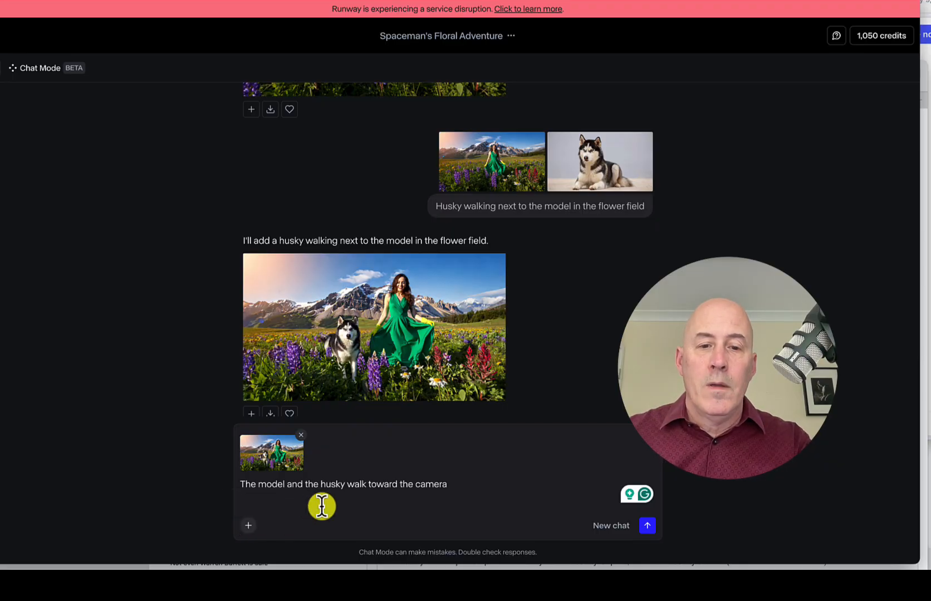
left_click(650, 525)
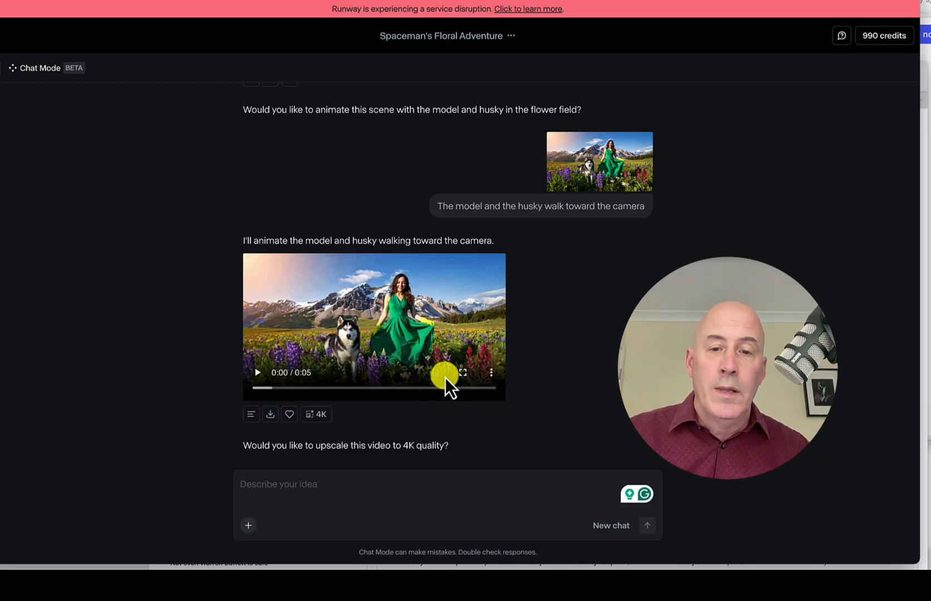
left_click(464, 373)
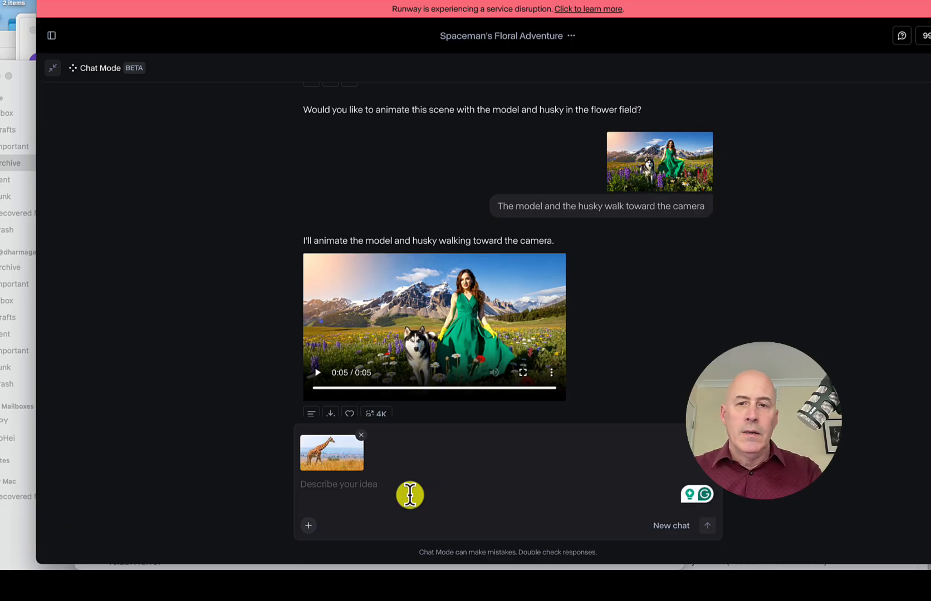
Step: Submit the prompt "place the giraffe behind the husky and model in the video clip above." with the attached giraffe photo
type("Place giraffe")
key("Left")
key("Left")
key("Left")
key("Left")
key("Left")
key("Left")
key("Left")
type("the")
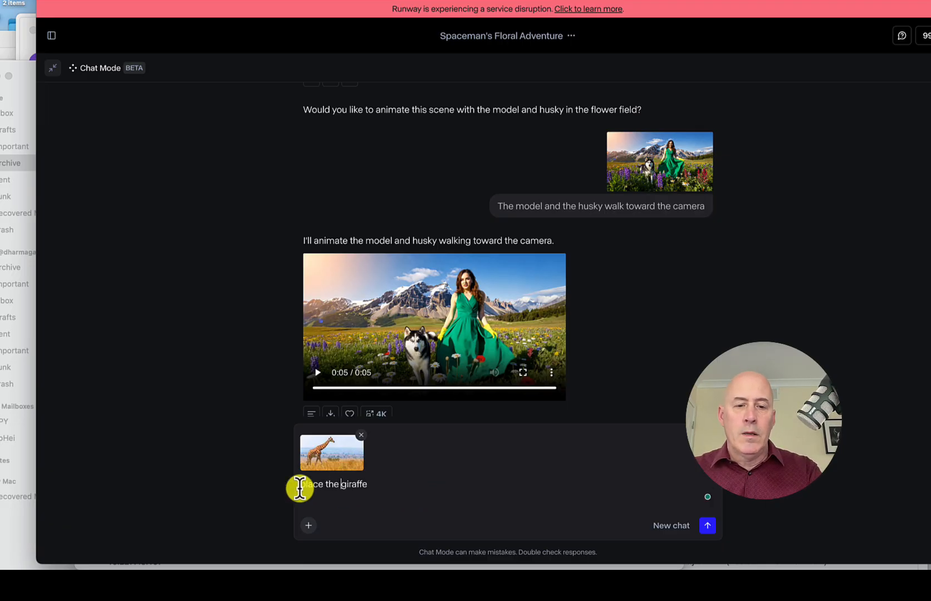
left_click(393, 481)
type("b")
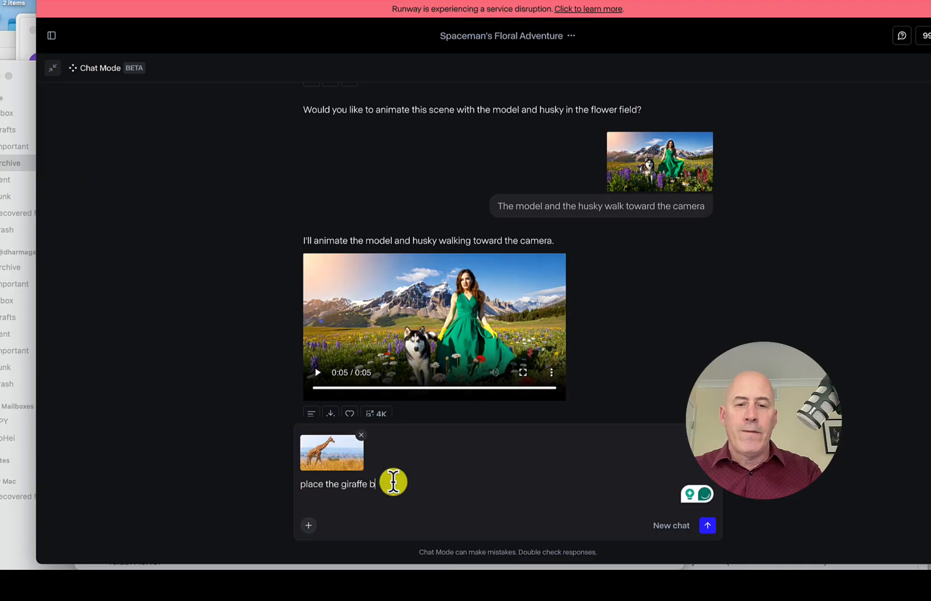
type("ehind the")
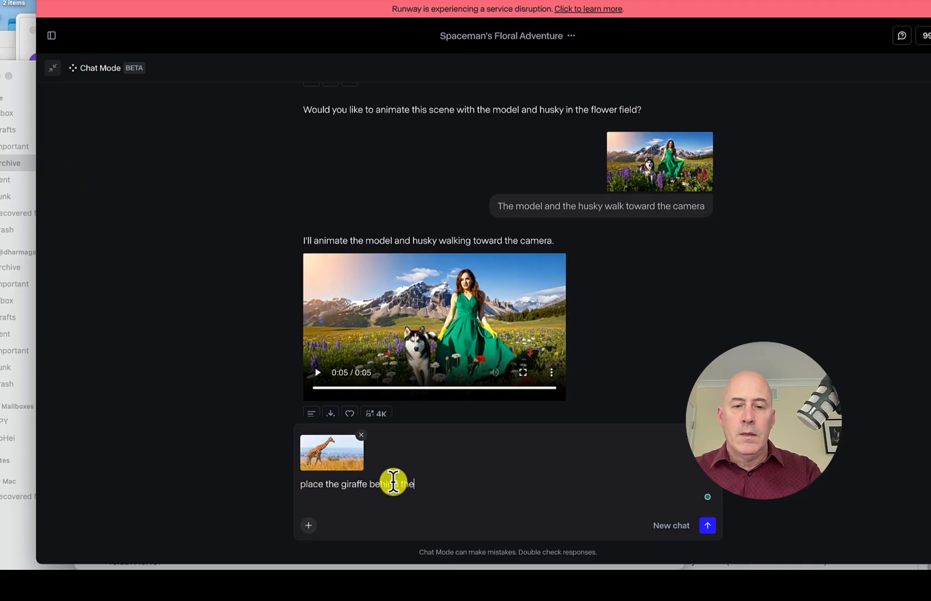
type(" husky and model in the")
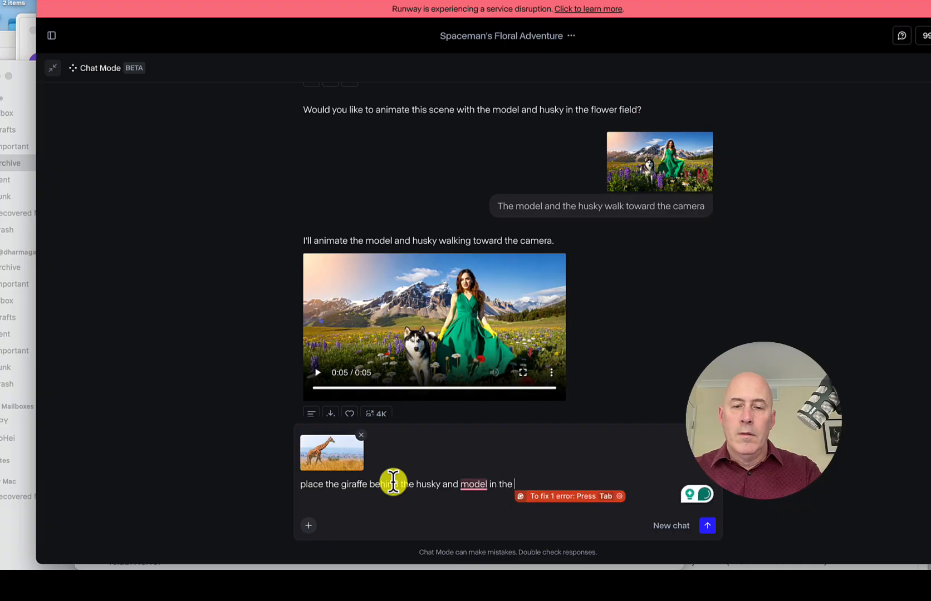
type("clip above.")
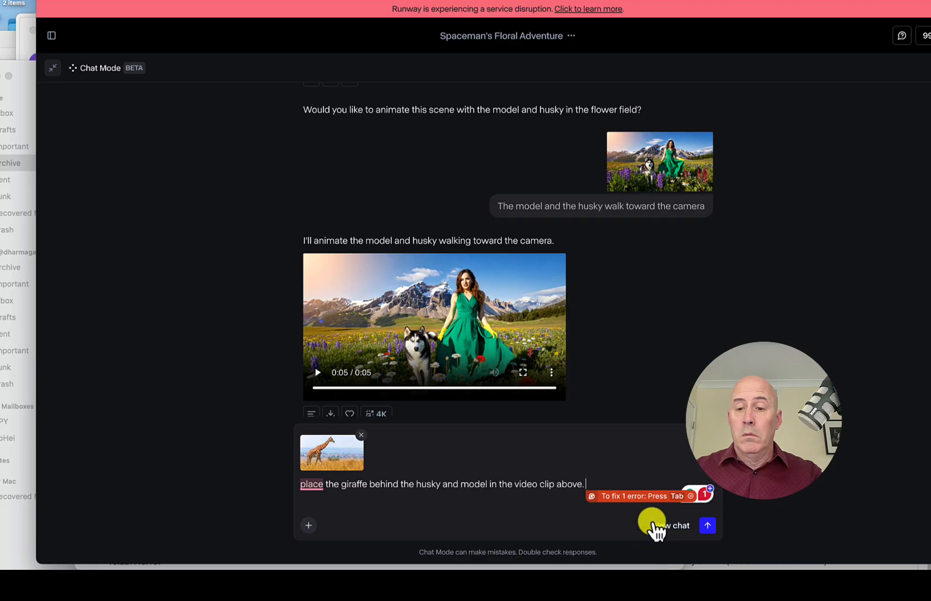
left_click(707, 526)
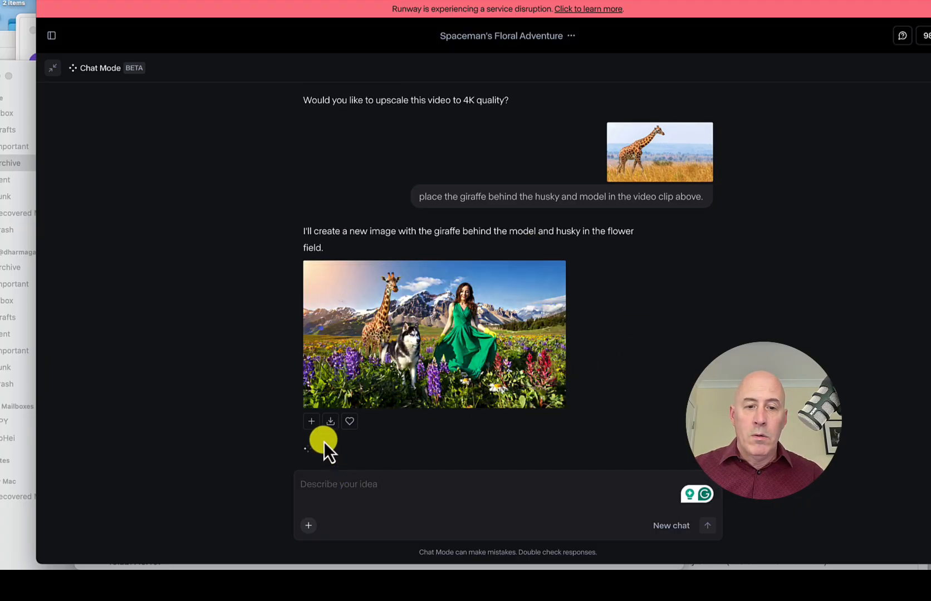
Step: Animate the generated giraffe, husky and model image with the prompt "bring to life" and watch the video full screen
left_click(311, 421)
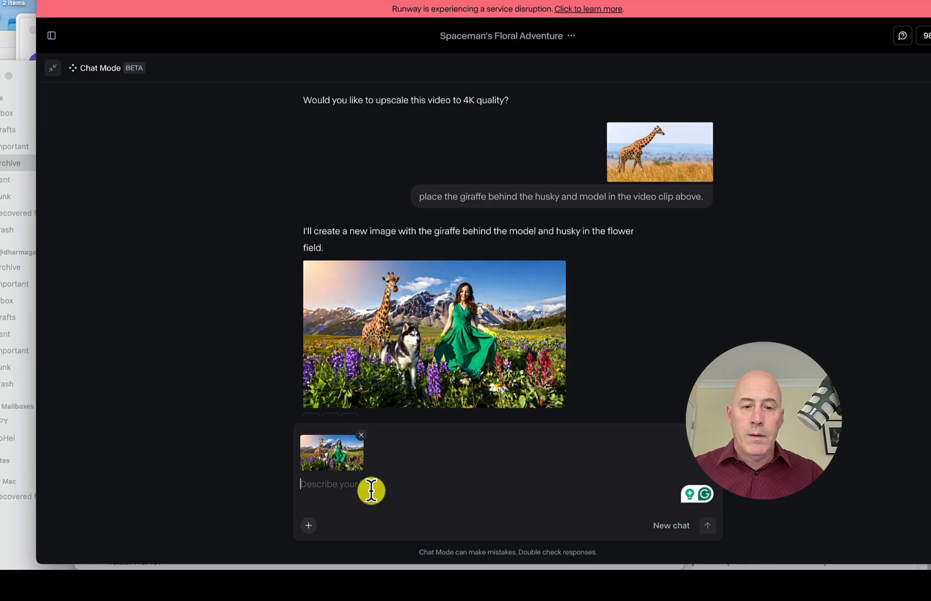
type("bring to")
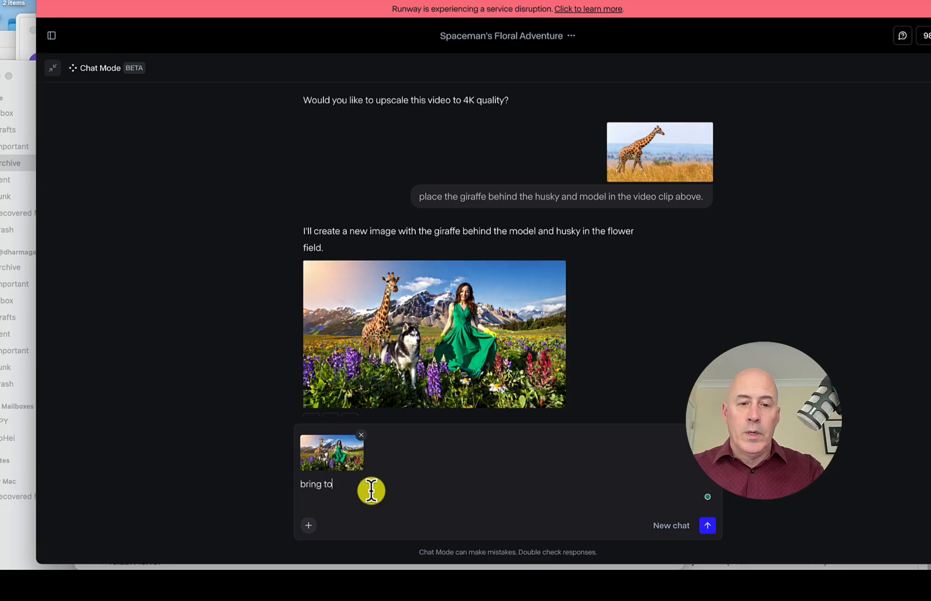
type(" life")
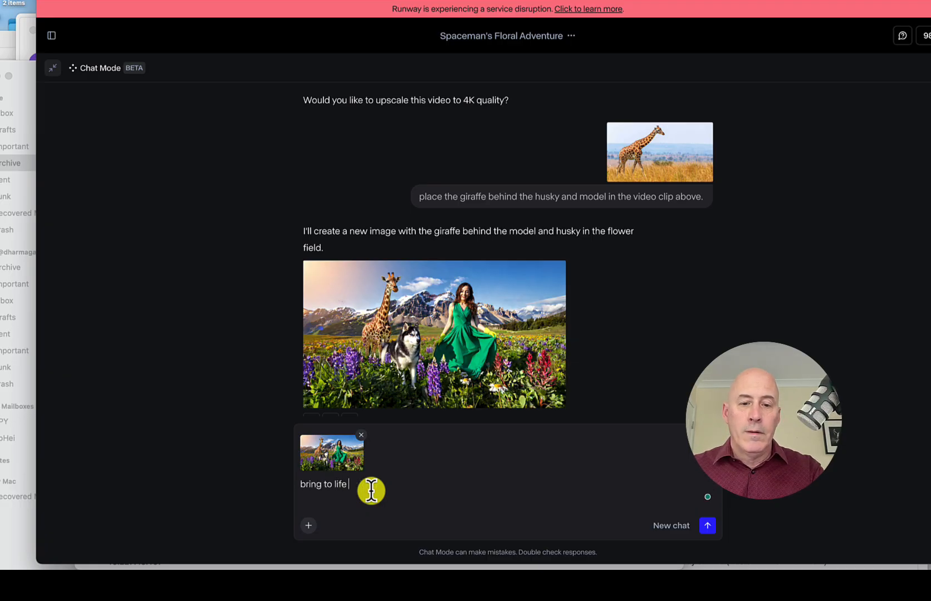
key("Return")
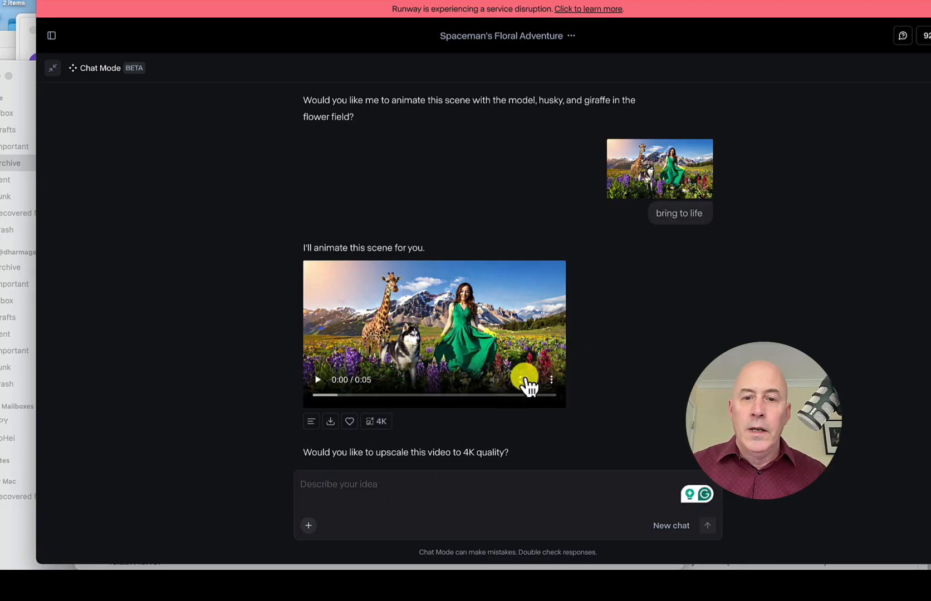
left_click(525, 380)
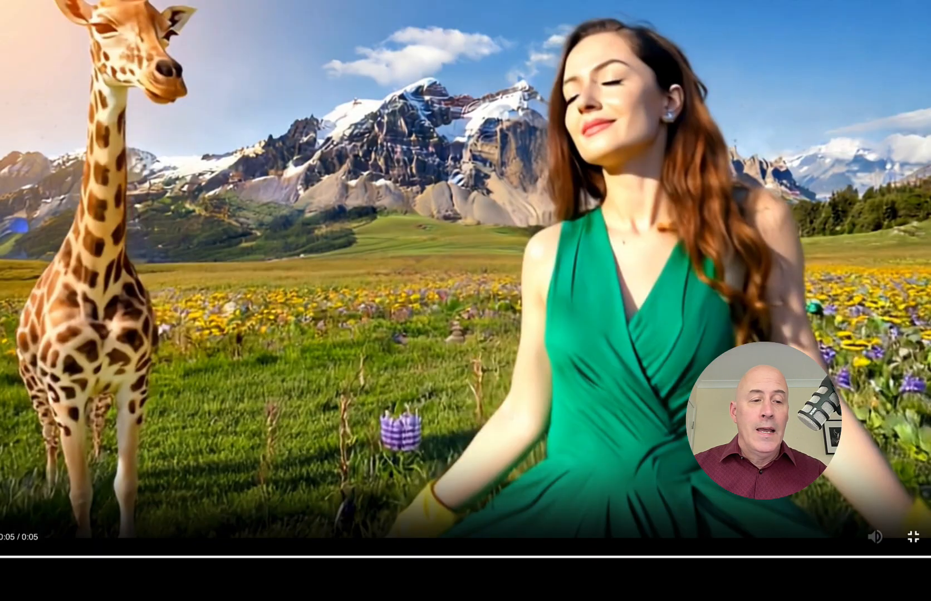
key("Escape")
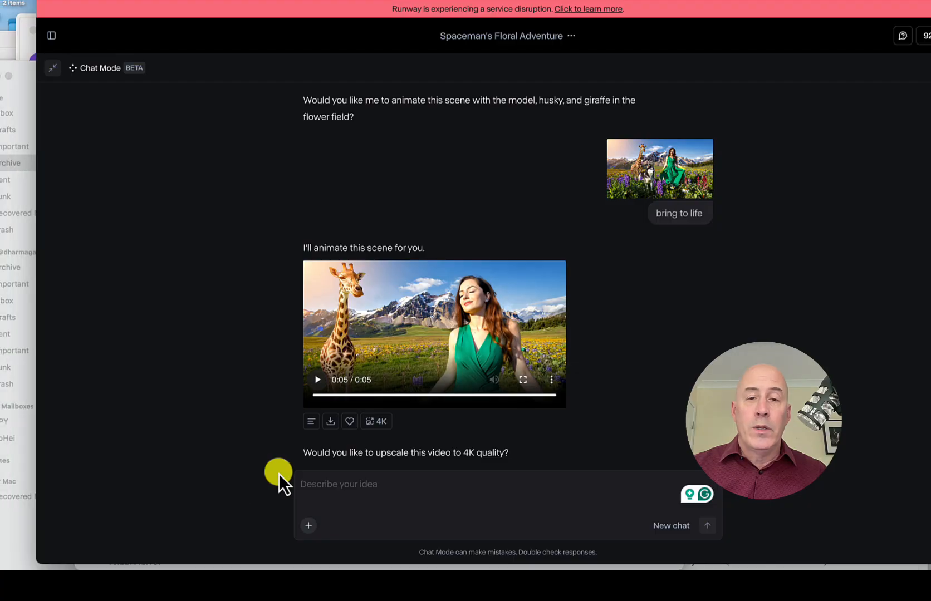